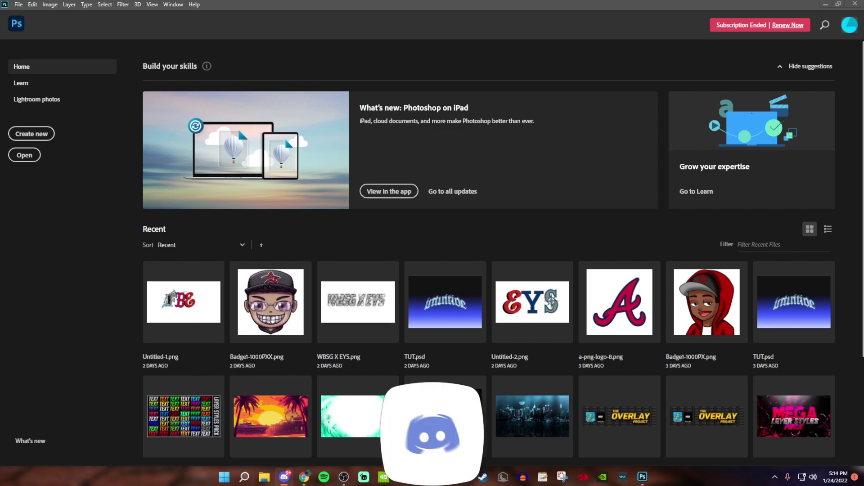
pyautogui.hotkey('alt', 'Tab')
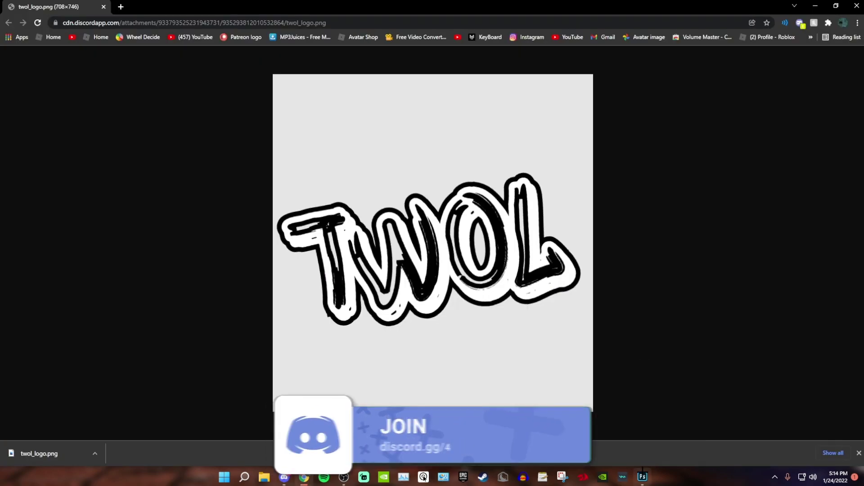
pyautogui.click(642, 476)
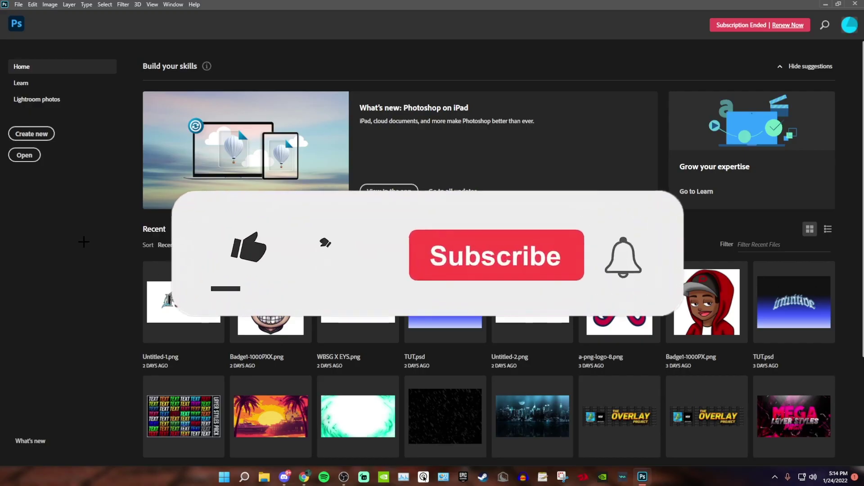
pyautogui.hotkey('alt', 'Tab')
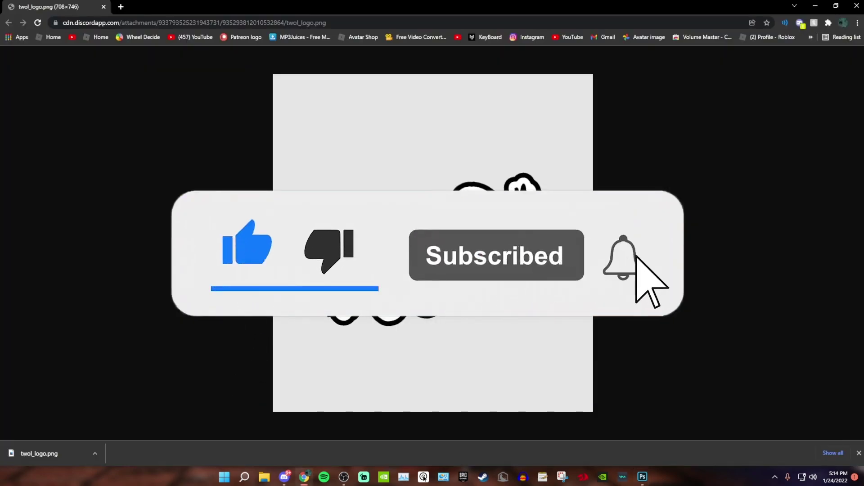
pyautogui.hotkey('alt', 'Tab')
# - Create a new 1920 x 1080 pixel RGB document at 72 pixels/inch with black background contents
pyautogui.click(29, 135)
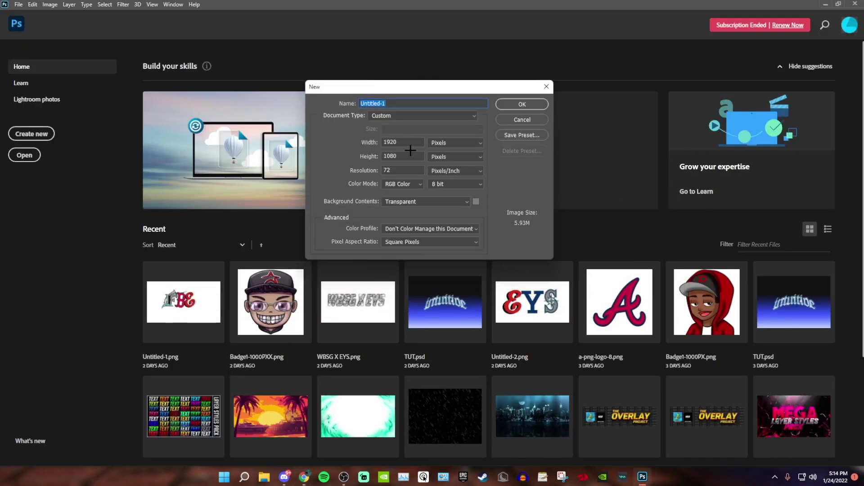
pyautogui.hotkey('alt', 'Tab')
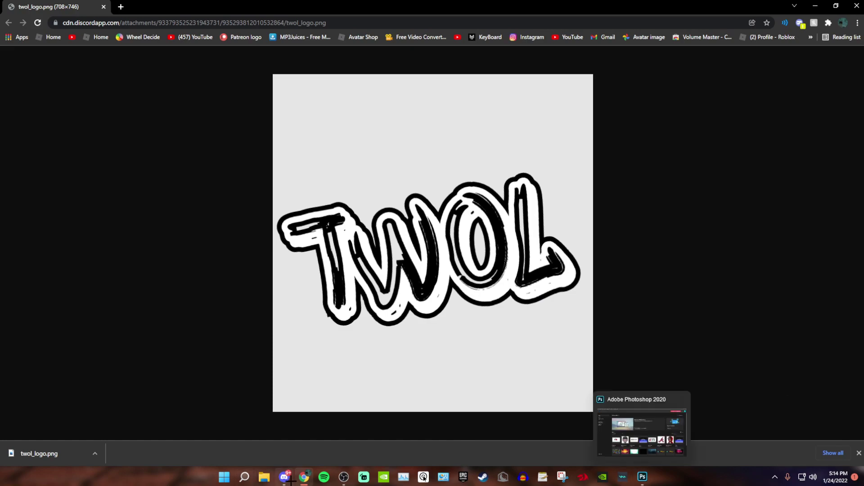
pyautogui.moveTo(288, 470)
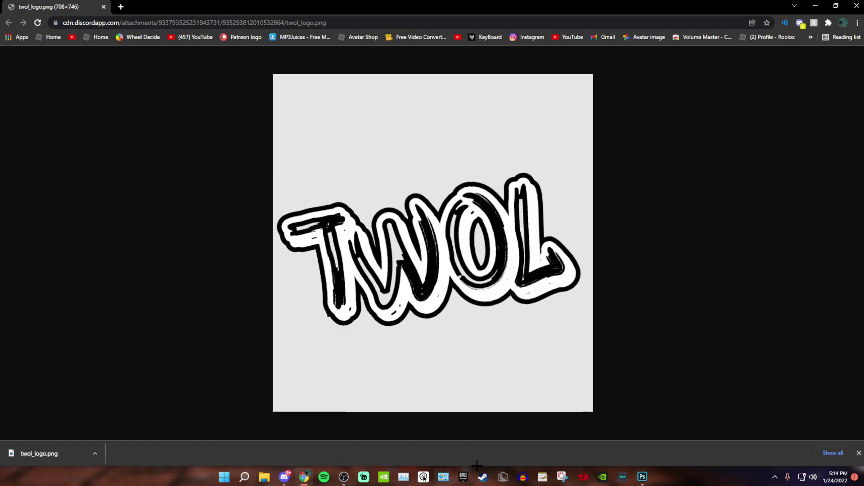
pyautogui.click(643, 477)
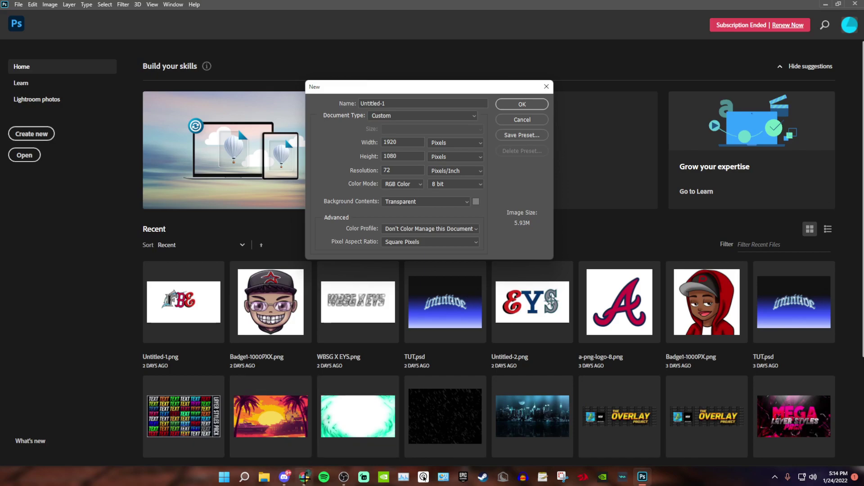
pyautogui.click(344, 477)
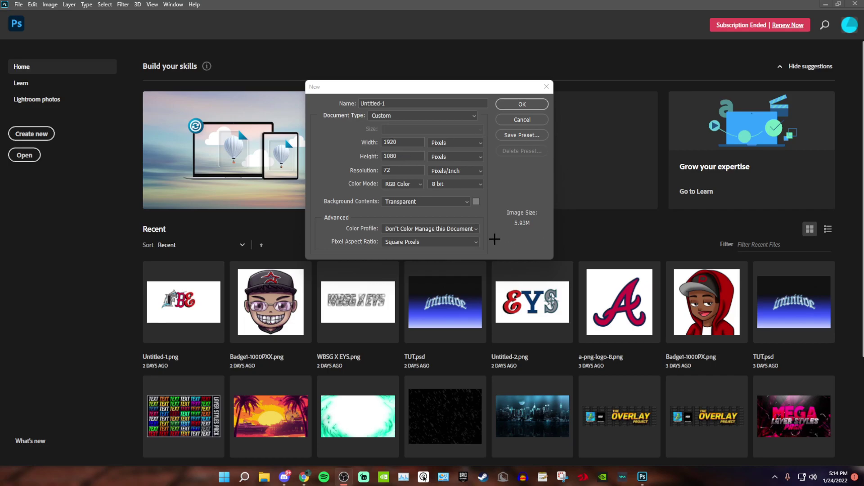
pyautogui.click(468, 202)
pyautogui.click(415, 217)
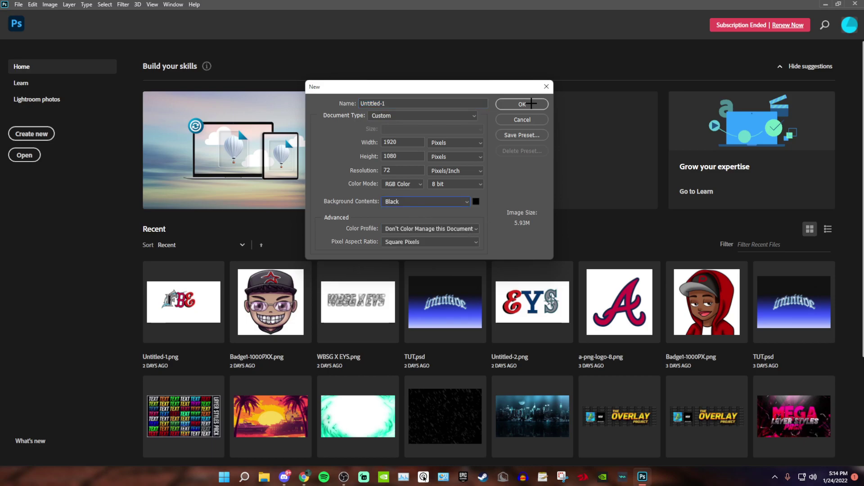
pyautogui.click(523, 102)
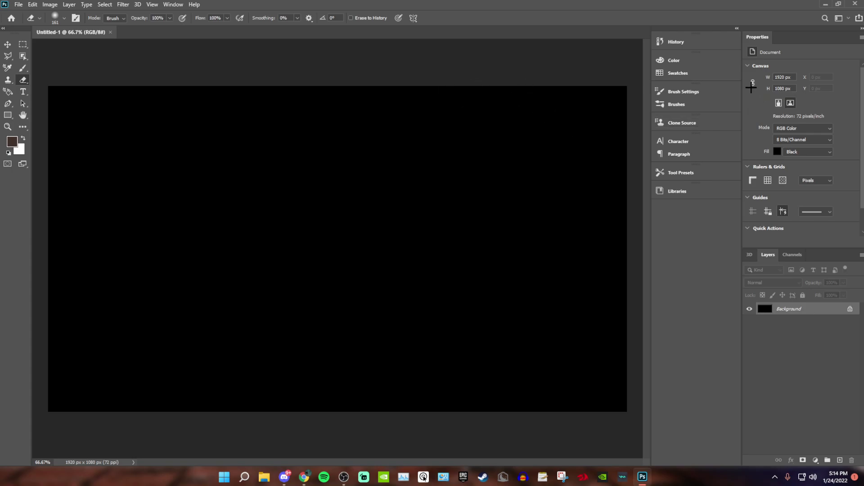
# - Activate the Move tool and open the twol_logo image from the Pictures folder as its own document
pyautogui.click(8, 44)
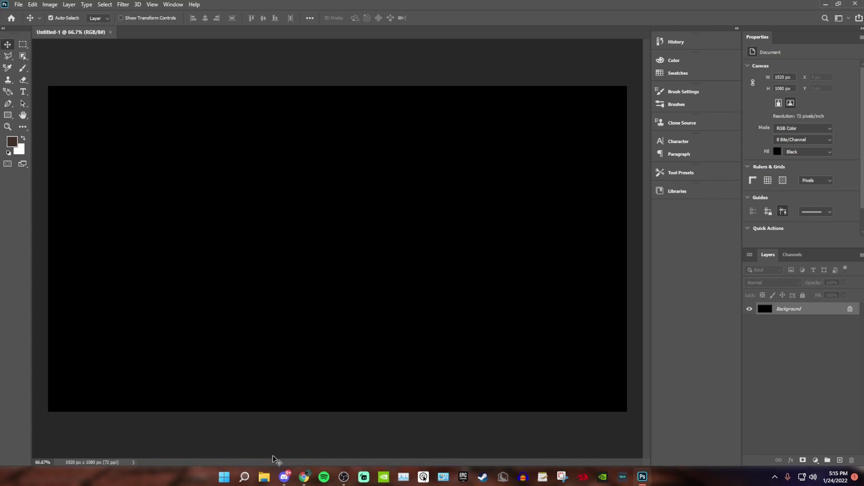
pyautogui.click(19, 4)
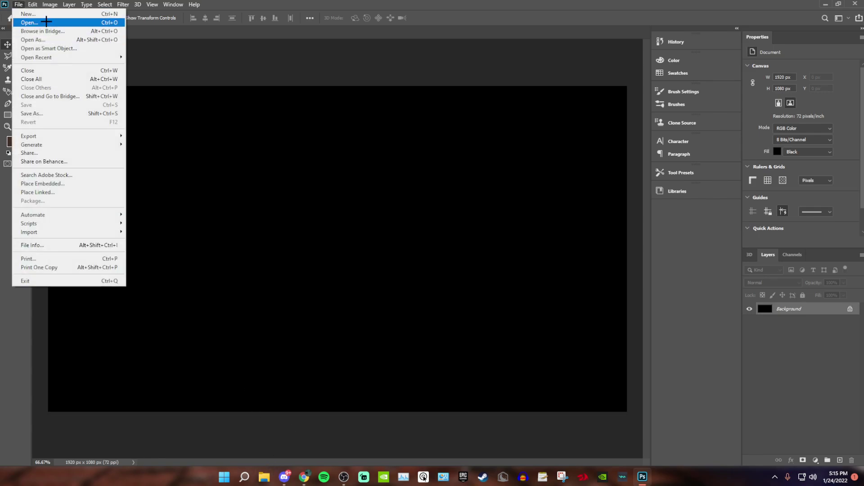
pyautogui.click(28, 14)
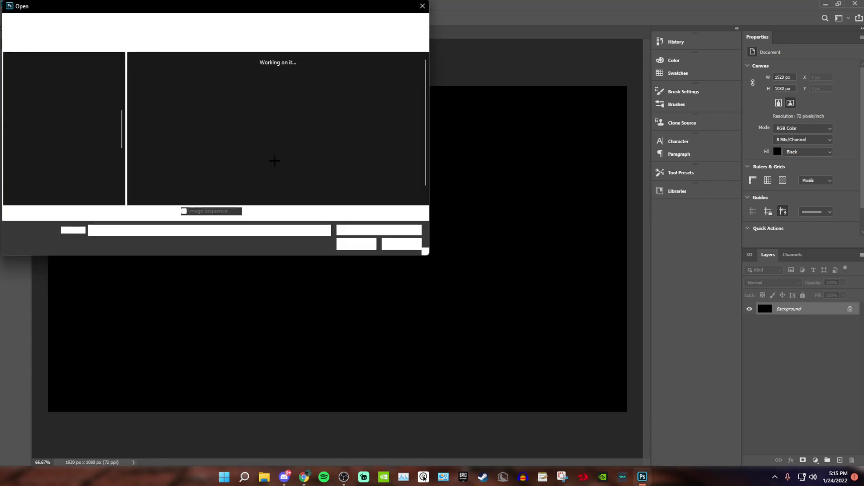
pyautogui.click(301, 135)
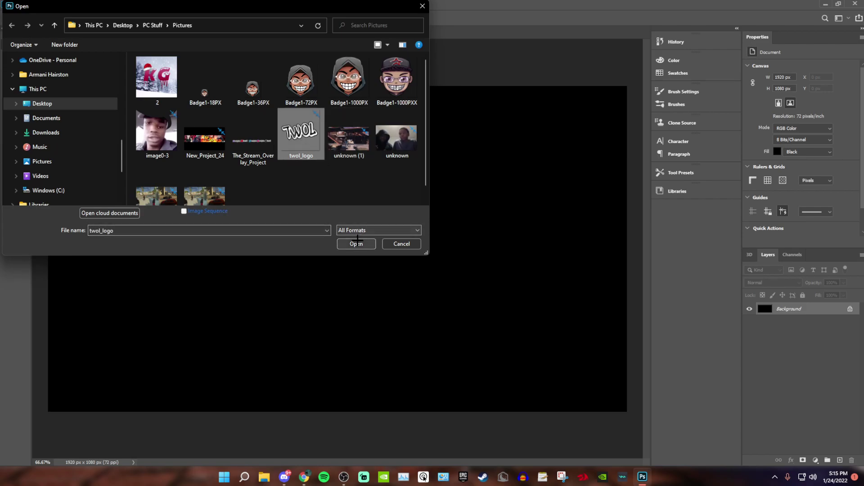
pyautogui.click(356, 243)
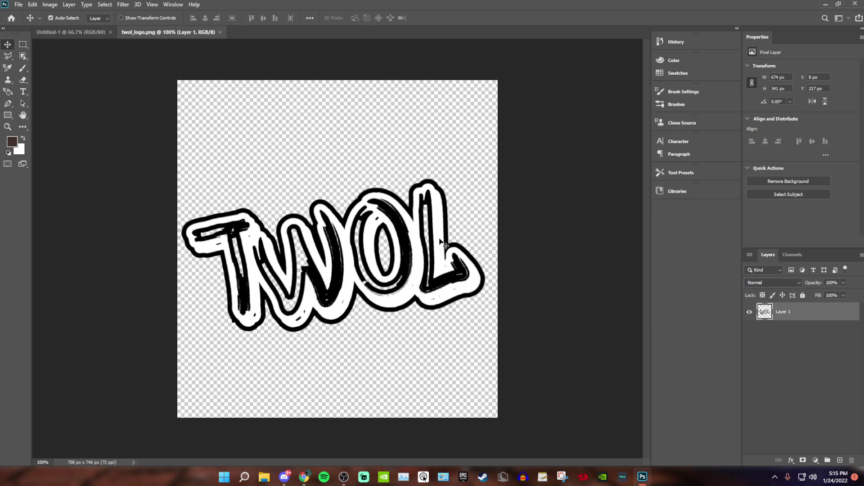
pyautogui.click(32, 5)
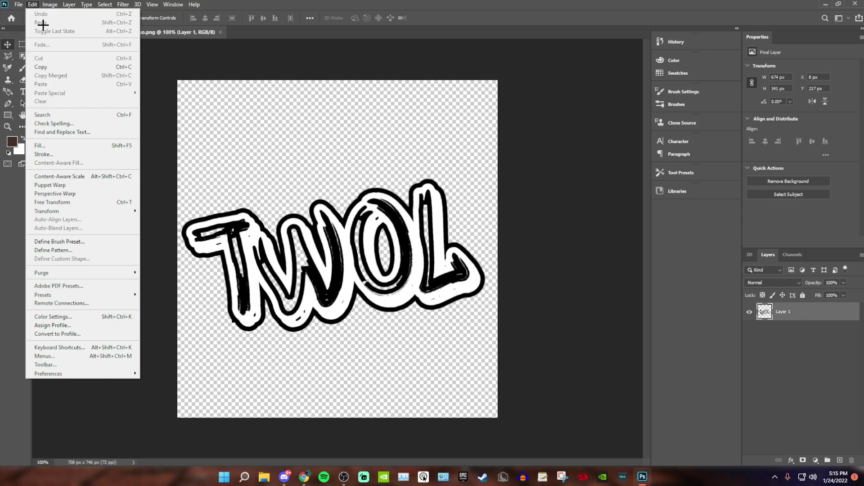
pyautogui.hotkey('ctrl', 'o')
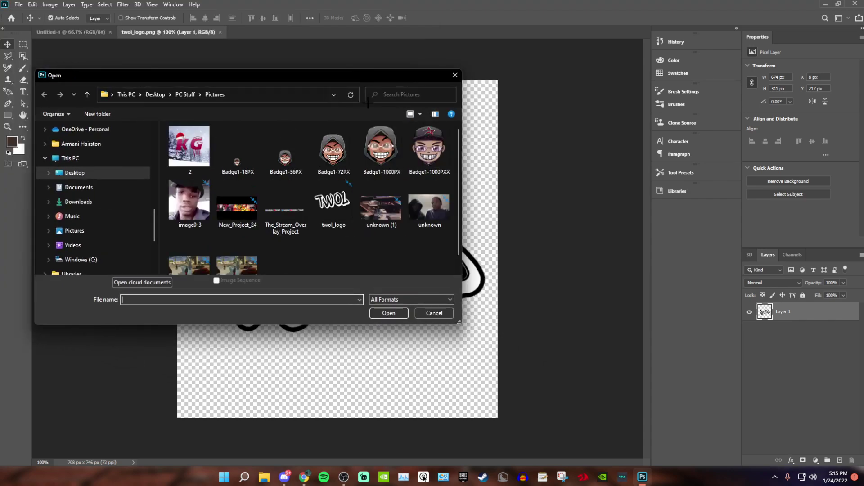
pyautogui.moveTo(347, 83); pyautogui.dragTo(387, 47)
pyautogui.scroll(-1, 399, 183)
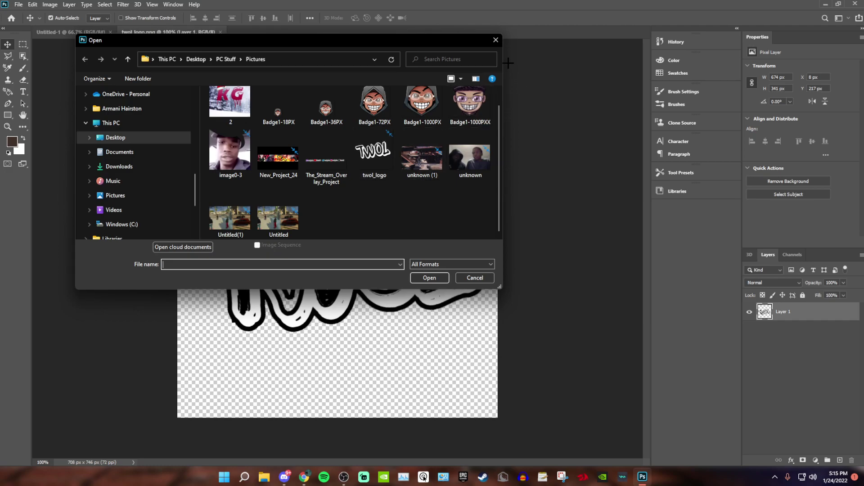
pyautogui.click(496, 39)
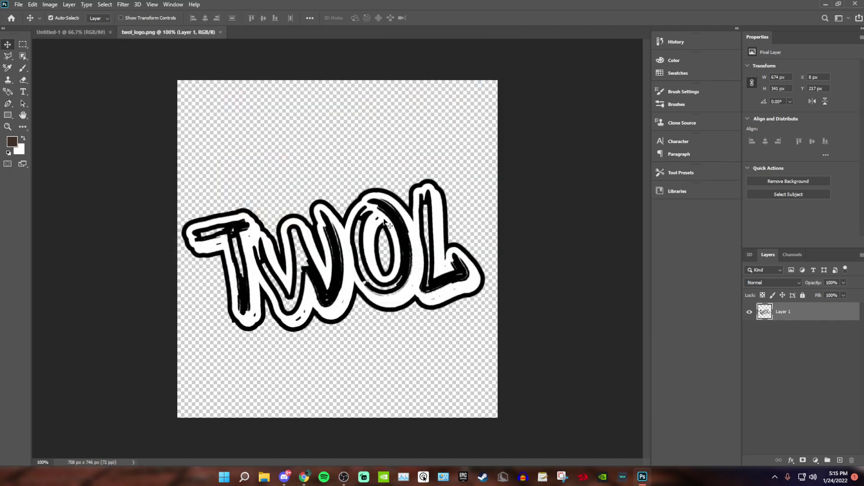
# - Switch to Chrome and search Google Images for "m baseball logo" in a new tab
pyautogui.click(304, 476)
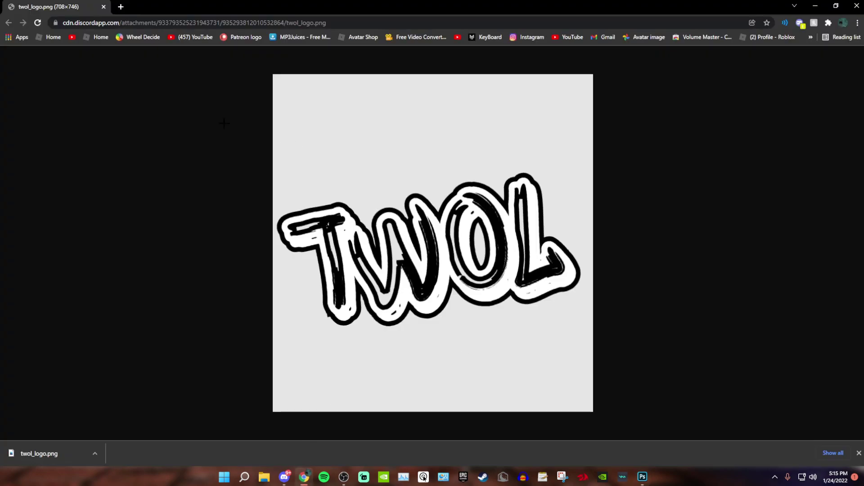
pyautogui.click(121, 7)
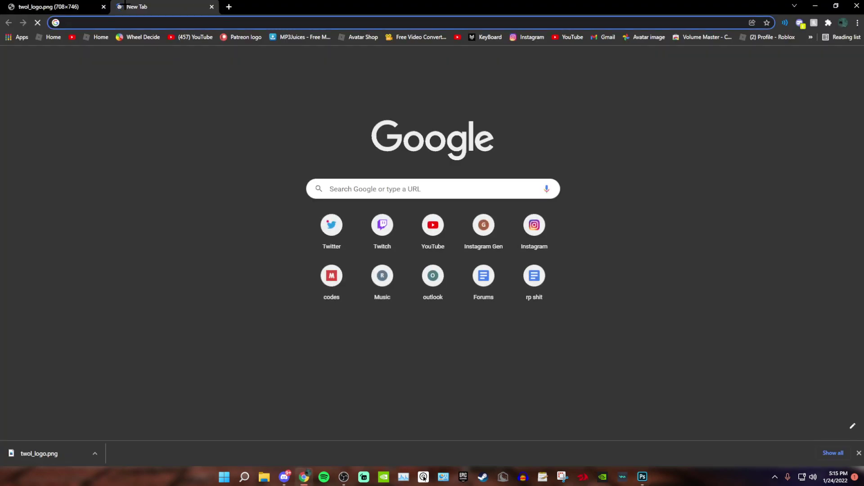
pyautogui.write('m')
pyautogui.press('Return')
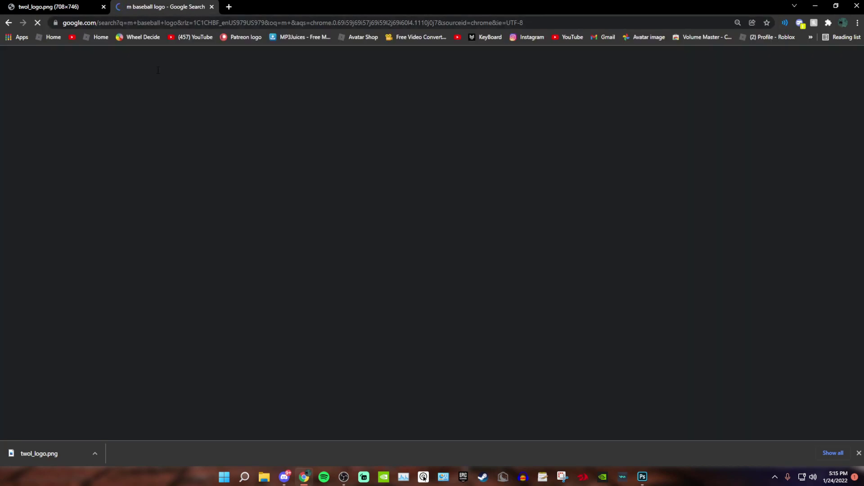
pyautogui.click(112, 86)
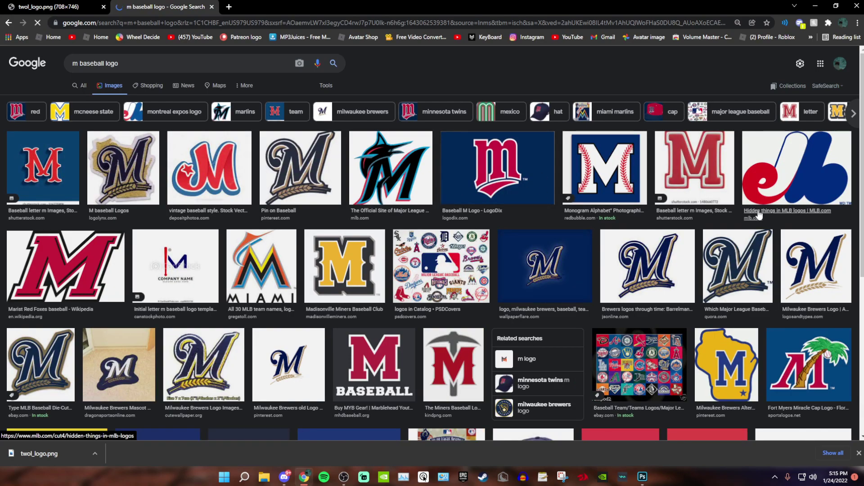
# - Copy the black and blue marlin M logo from mlb.com and paste it into the twol_logo document in Photoshop
pyautogui.click(734, 205)
pyautogui.rightClick(704, 218)
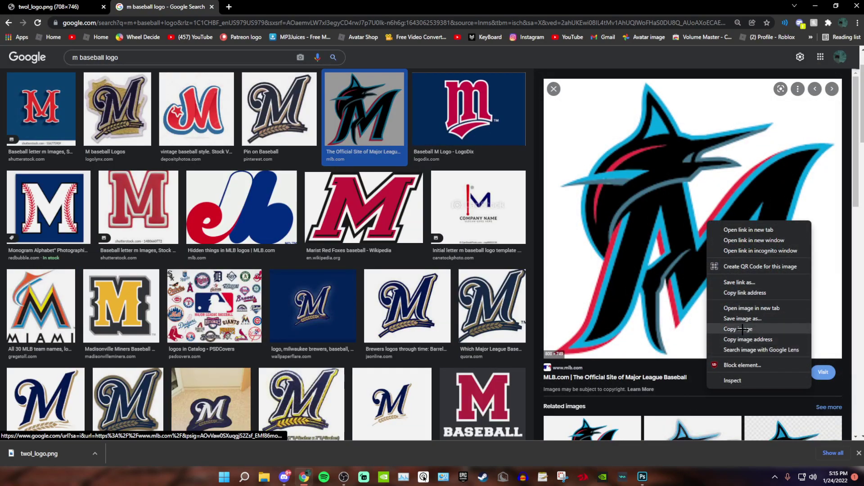
pyautogui.click(729, 340)
pyautogui.click(642, 477)
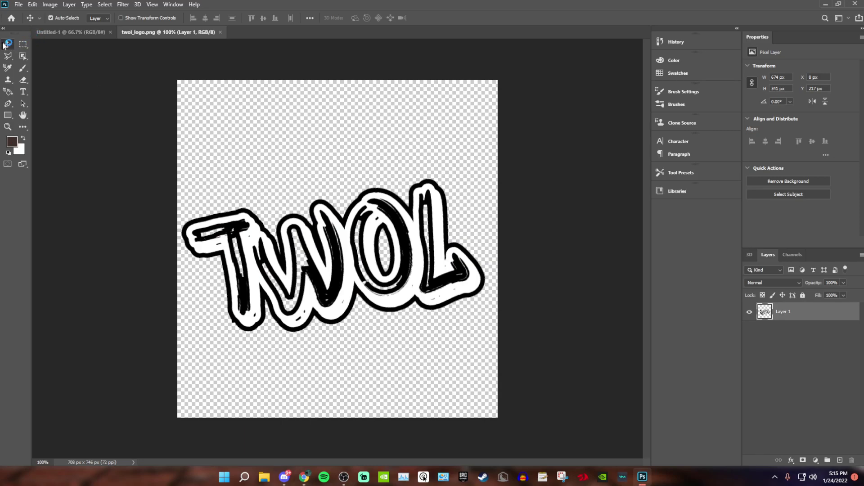
pyautogui.hotkey('ctrl', 'v')
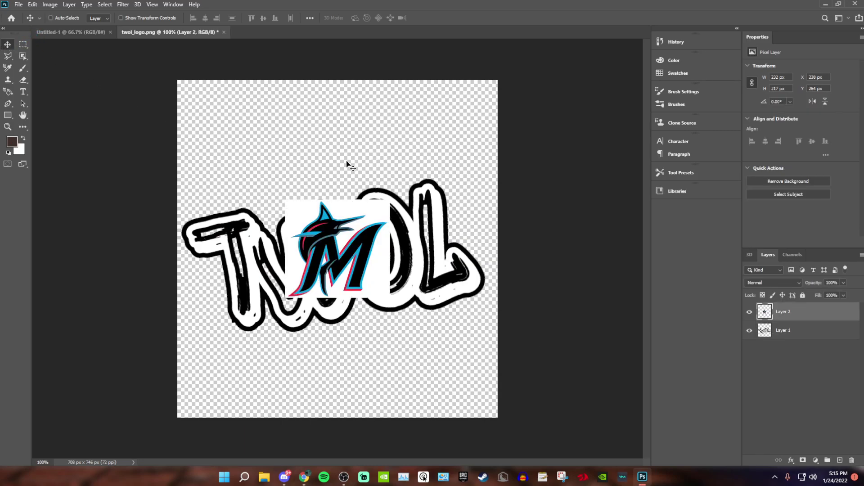
# - Scale the pasted M logo to about 222% and position it over the middle of the TWOL lettering
pyautogui.hotkey('ctrl', 't')
pyautogui.moveTo(390, 199); pyautogui.dragTo(517, 81)
pyautogui.moveTo(438, 185); pyautogui.dragTo(371, 234)
pyautogui.click(446, 18)
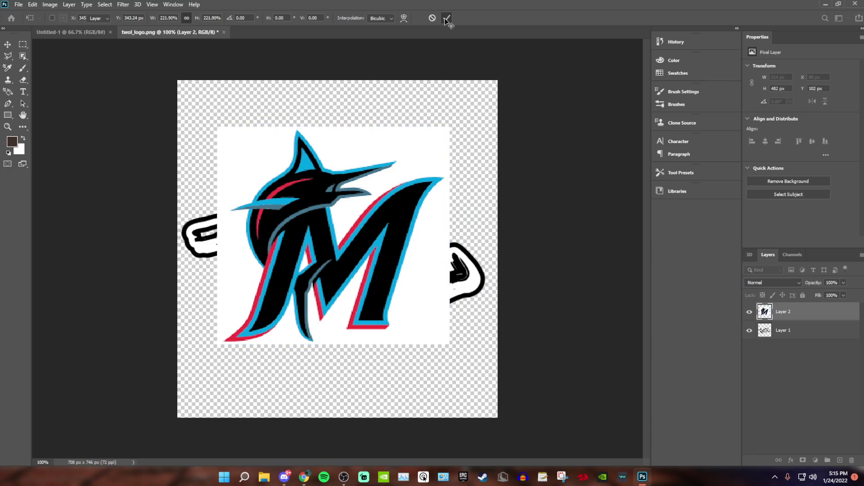
# - Erase the white background around the M logo with the Magic Eraser tool
pyautogui.click(21, 79)
pyautogui.rightClick(21, 79)
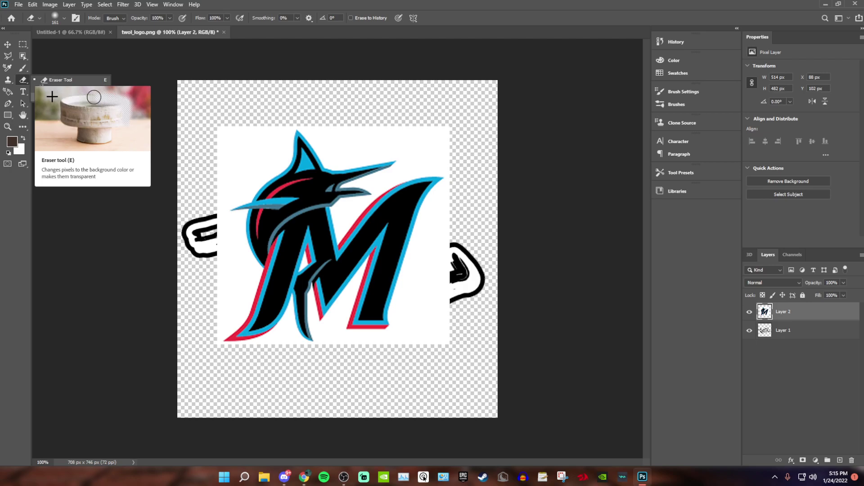
pyautogui.press('Escape')
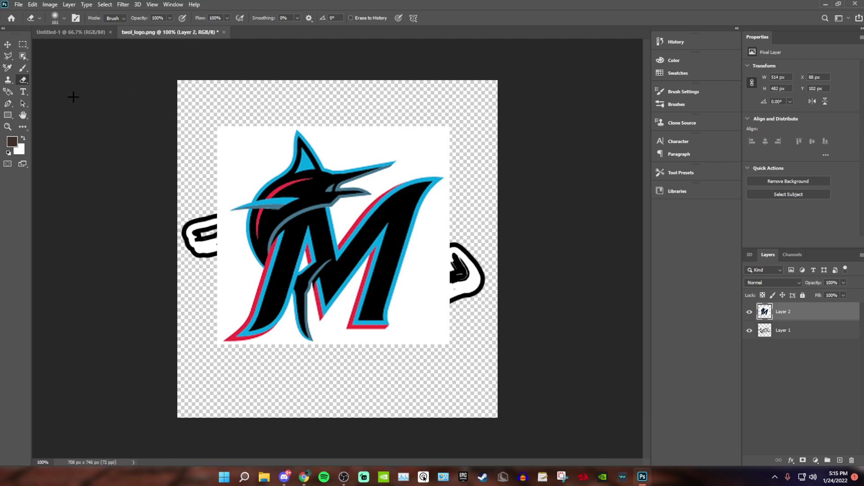
pyautogui.hotkey('shift', 'e')
pyautogui.hotkey('shift', 'e')
pyautogui.click(266, 138)
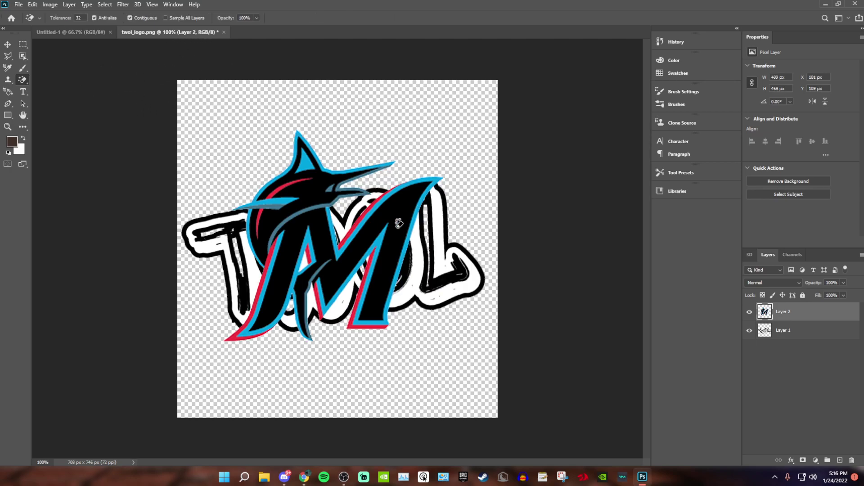
# - Delete the M logo layer from the twol_logo document and confirm the deletion
pyautogui.click(851, 460)
pyautogui.click(391, 176)
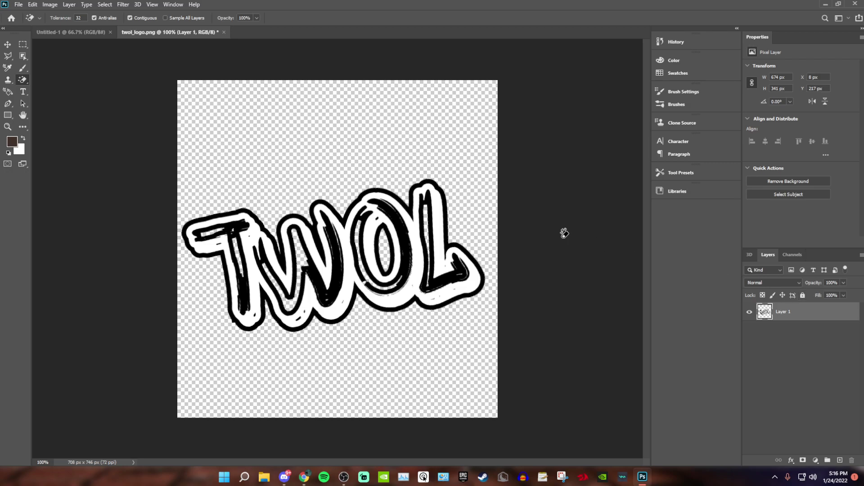
# - Create a 3D extrusion from the selected TWOL logo layer
pyautogui.click(750, 255)
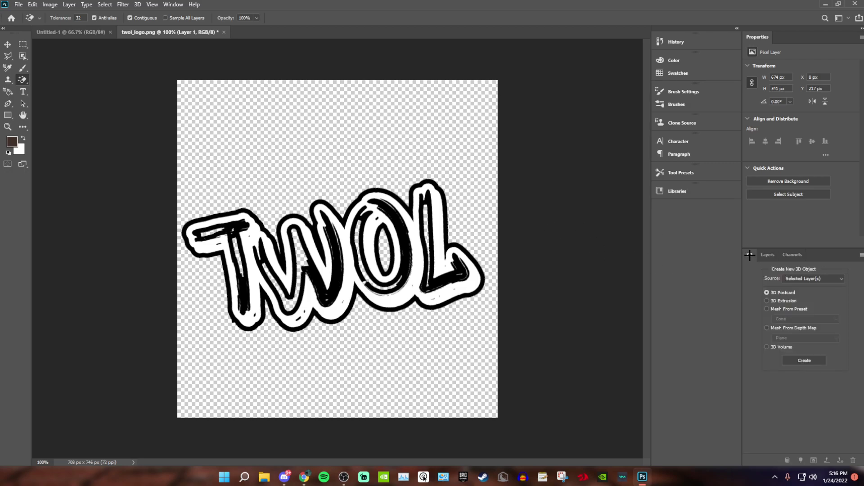
pyautogui.click(766, 301)
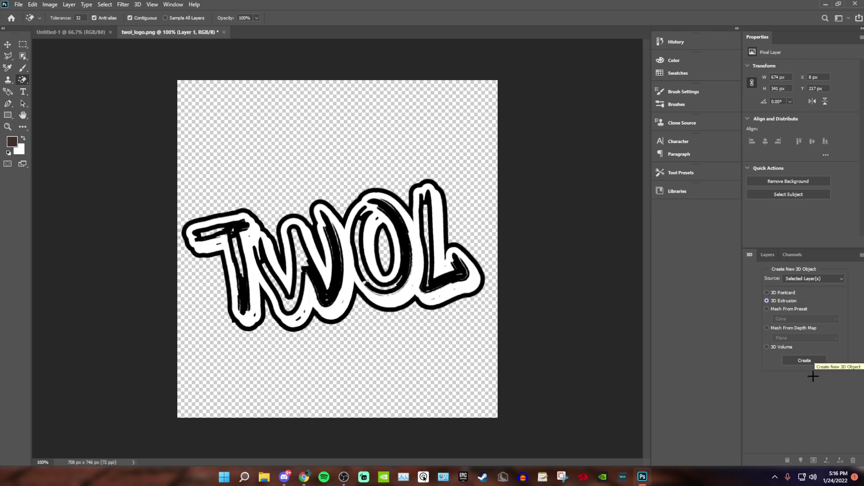
pyautogui.click(804, 361)
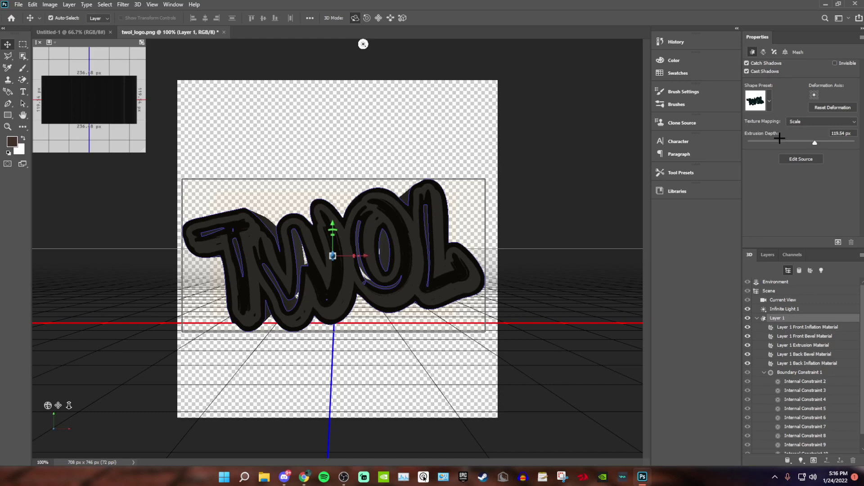
# - Rotate the 3D logo to about -63.3° around its Y axis and reduce its extrusion depth to 9.3 px
pyautogui.click(785, 52)
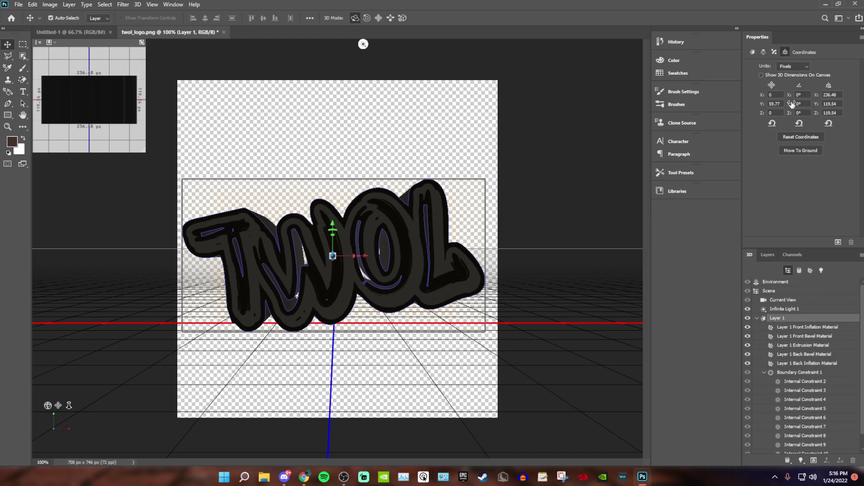
pyautogui.moveTo(791, 104); pyautogui.dragTo(401, 220)
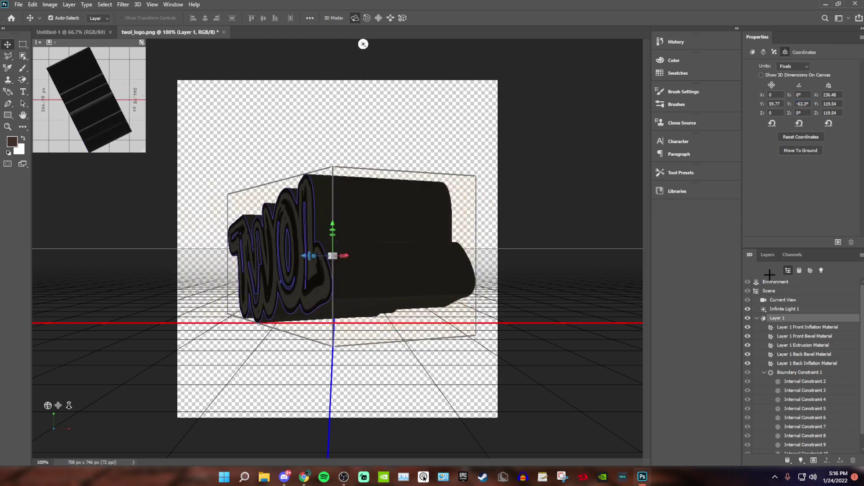
pyautogui.click(752, 51)
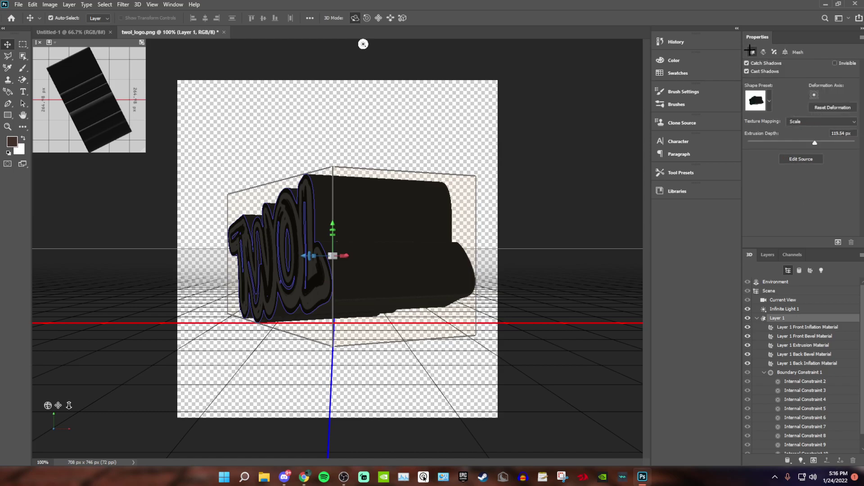
pyautogui.moveTo(816, 143)
pyautogui.mouseDown()
pyautogui.moveTo(805, 144)
pyautogui.moveTo(828, 137)
pyautogui.moveTo(802, 135)
pyautogui.mouseUp()
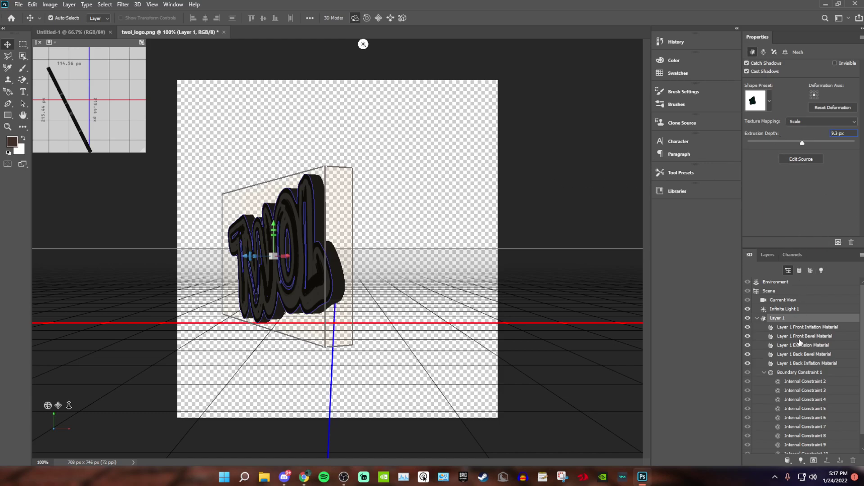
# - Reset the logo's Y rotation to 0° and move it back to the middle of the canvas
pyautogui.click(784, 51)
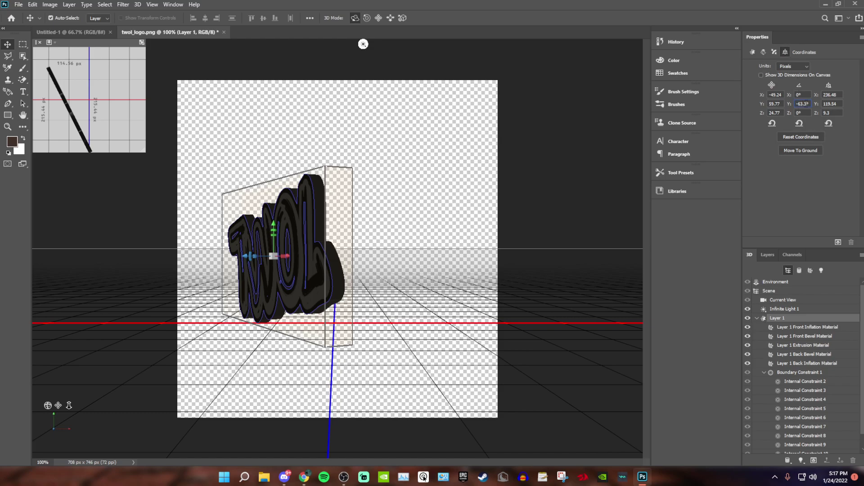
pyautogui.write('0')
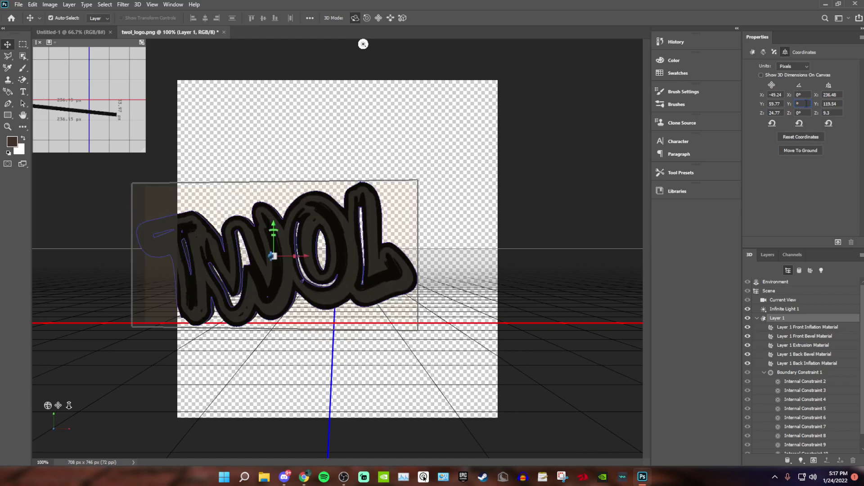
pyautogui.press('Return')
pyautogui.moveTo(304, 257); pyautogui.dragTo(332, 288)
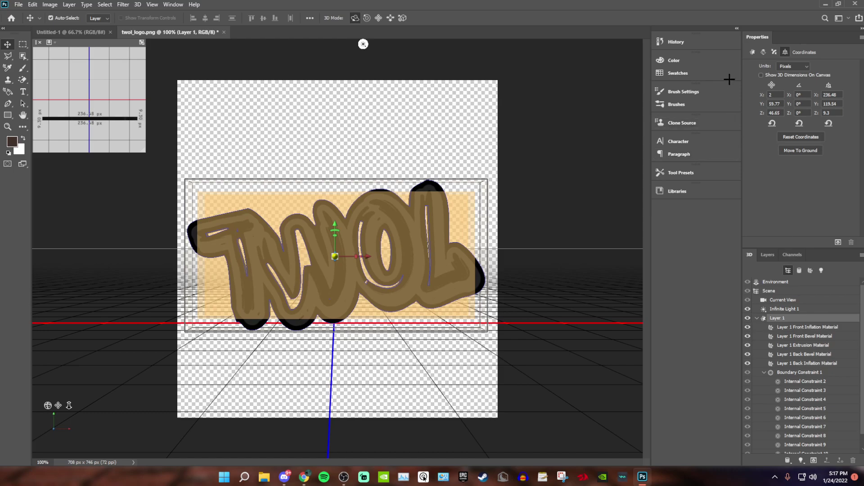
pyautogui.click(752, 52)
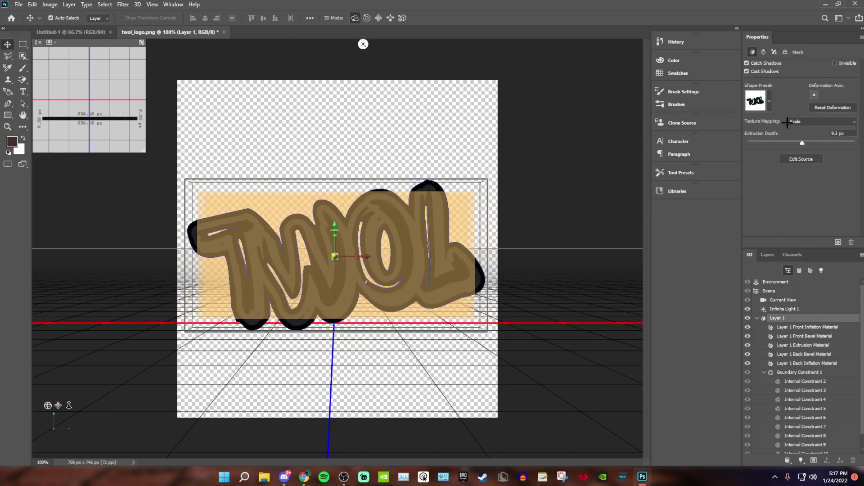
# - Set the Front Inflation Material's glow to 98% and its base color to black
pyautogui.click(803, 328)
pyautogui.moveTo(748, 104); pyautogui.dragTo(847, 104)
pyautogui.click(783, 68)
pyautogui.moveTo(445, 376); pyautogui.dragTo(359, 440)
pyautogui.click(518, 189)
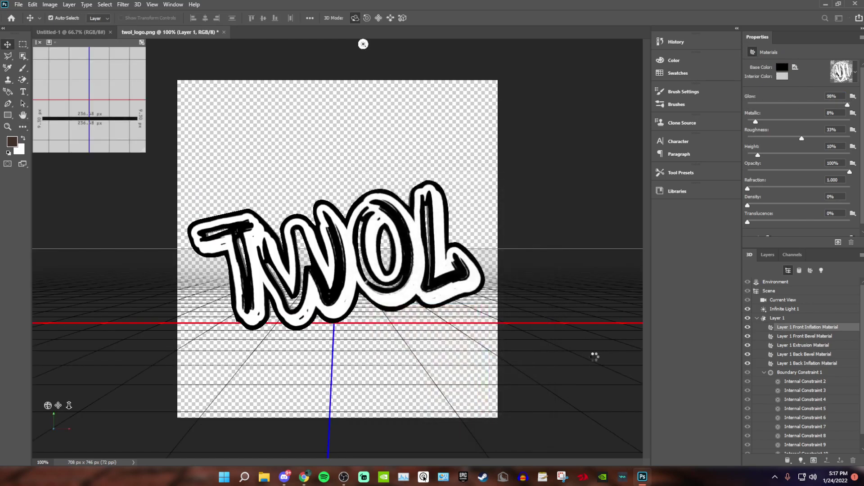
# - Give the Front Bevel Material a black base color with near-full glow, and raise the Front Inflation Material's glow to 100%
pyautogui.click(792, 337)
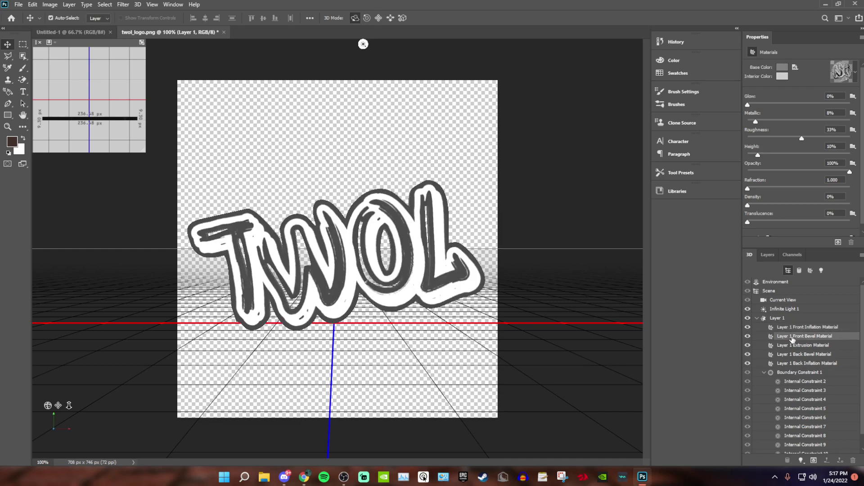
pyautogui.click(783, 67)
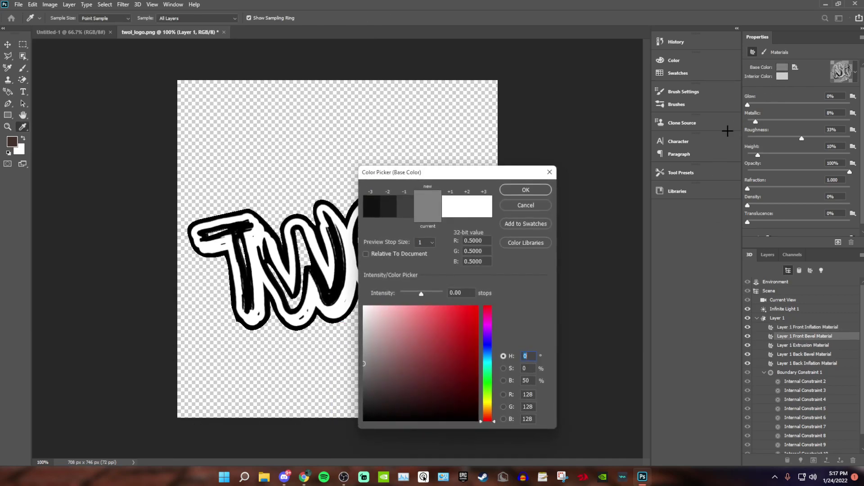
pyautogui.moveTo(395, 405); pyautogui.dragTo(364, 421)
pyautogui.click(525, 190)
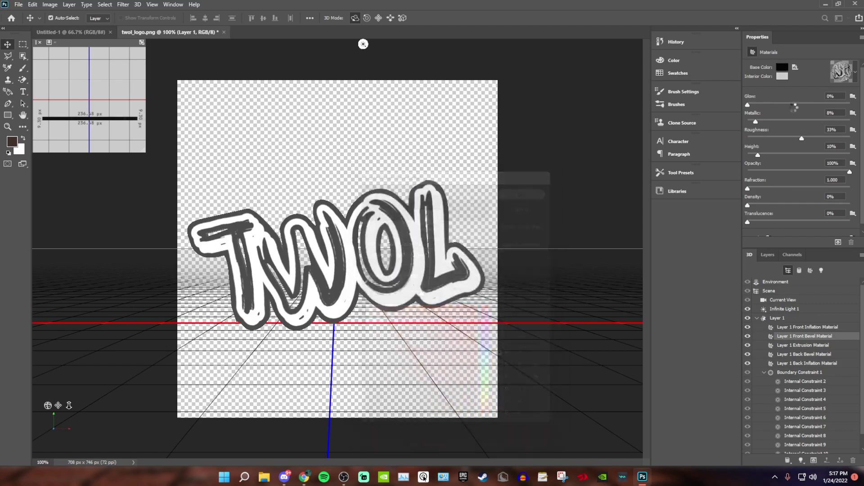
pyautogui.moveTo(747, 104); pyautogui.dragTo(847, 104)
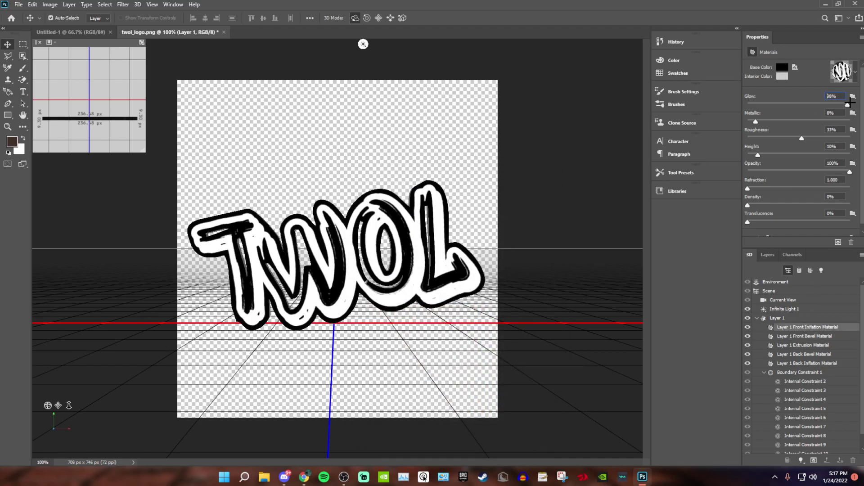
pyautogui.moveTo(849, 104); pyautogui.dragTo(851, 104)
# - Set the Extrusion Material's glow to 98% and its base color to black
pyautogui.click(805, 345)
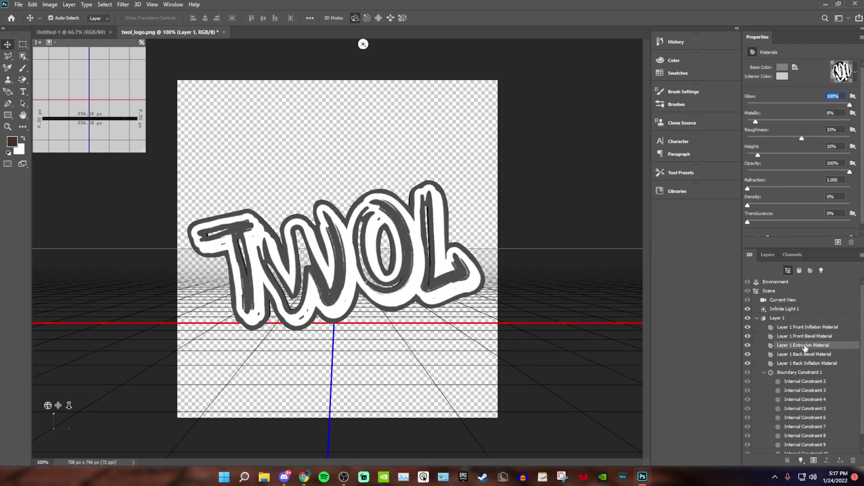
pyautogui.moveTo(746, 102); pyautogui.dragTo(848, 104)
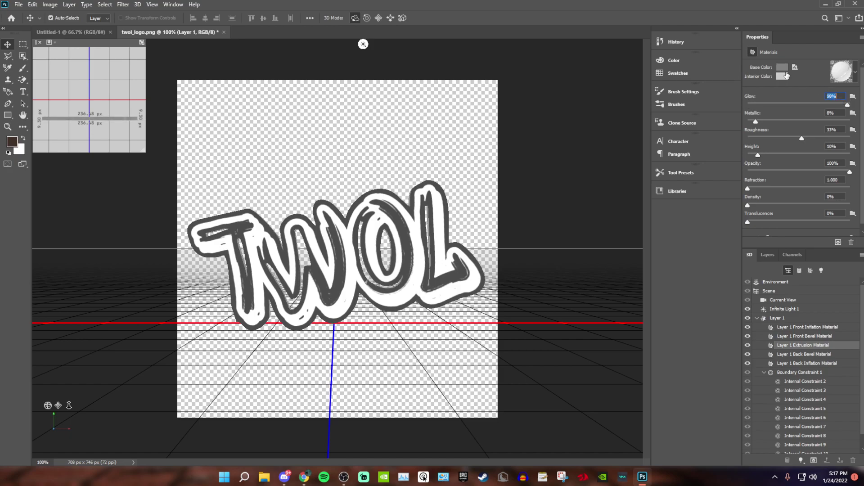
pyautogui.click(783, 67)
pyautogui.click(370, 428)
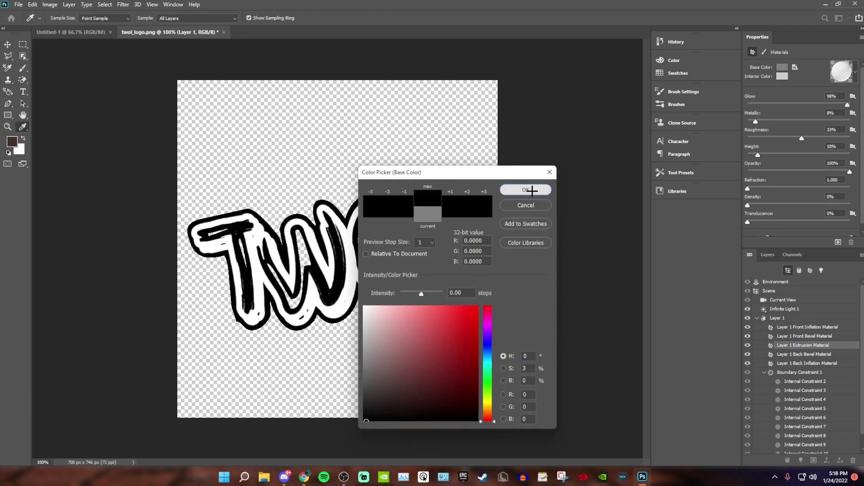
pyautogui.click(525, 189)
# - Set the Back Bevel Material's base color to black and its glow to 100%
pyautogui.click(799, 363)
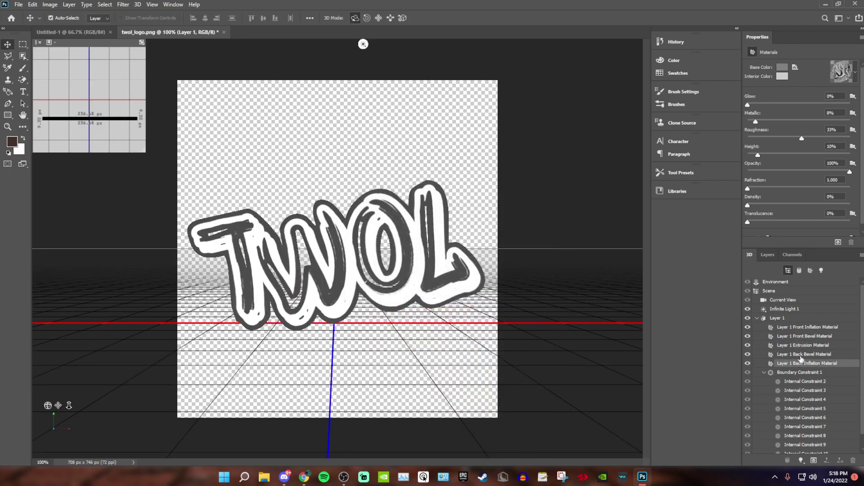
pyautogui.click(801, 355)
pyautogui.click(782, 66)
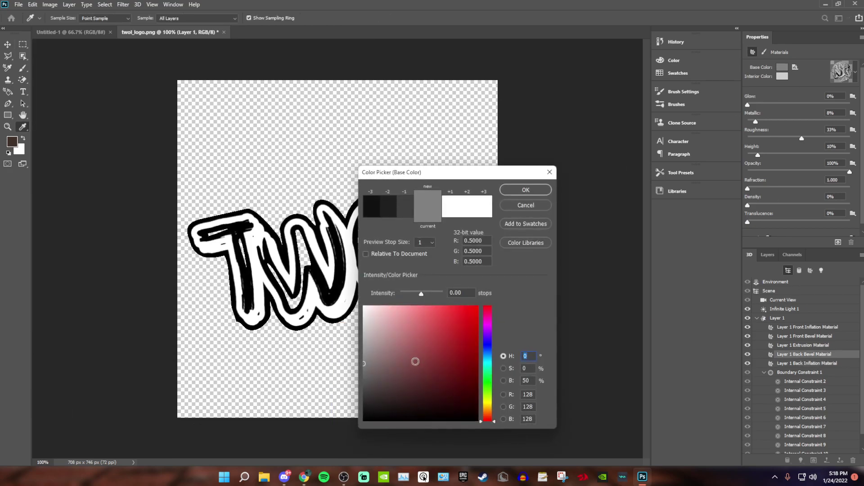
pyautogui.click(363, 421)
pyautogui.click(525, 189)
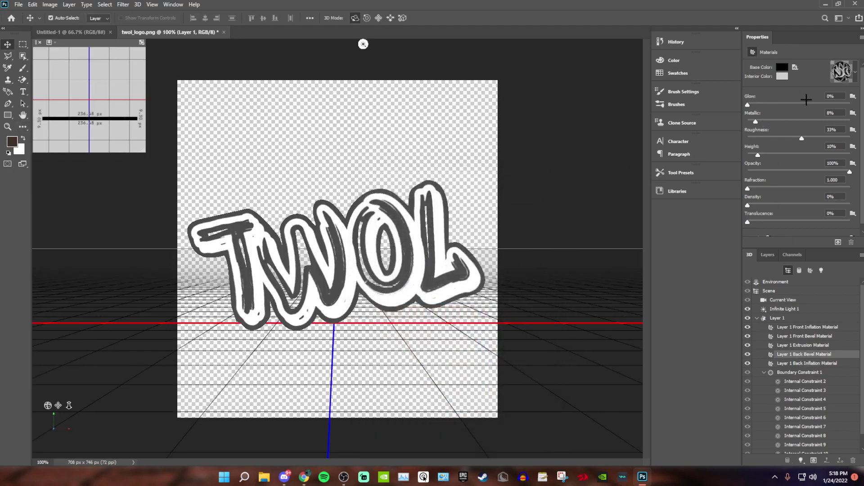
pyautogui.click(850, 104)
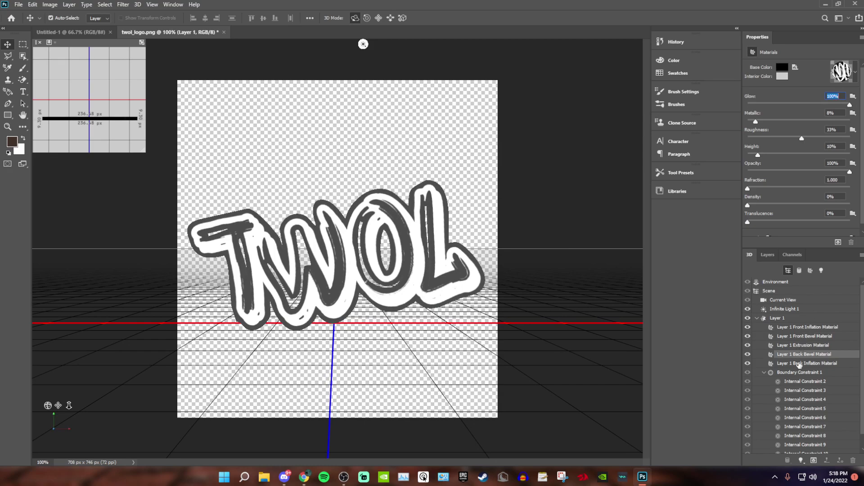
# - Set the Back Inflation Material's base color to black and its glow to 100%, and reselect the Layer 1 mesh
pyautogui.click(800, 364)
pyautogui.click(782, 67)
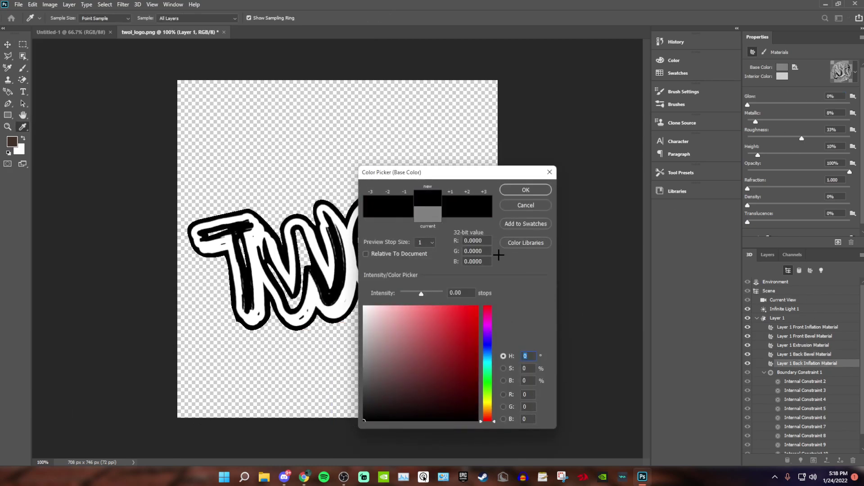
pyautogui.click(532, 191)
pyautogui.click(850, 103)
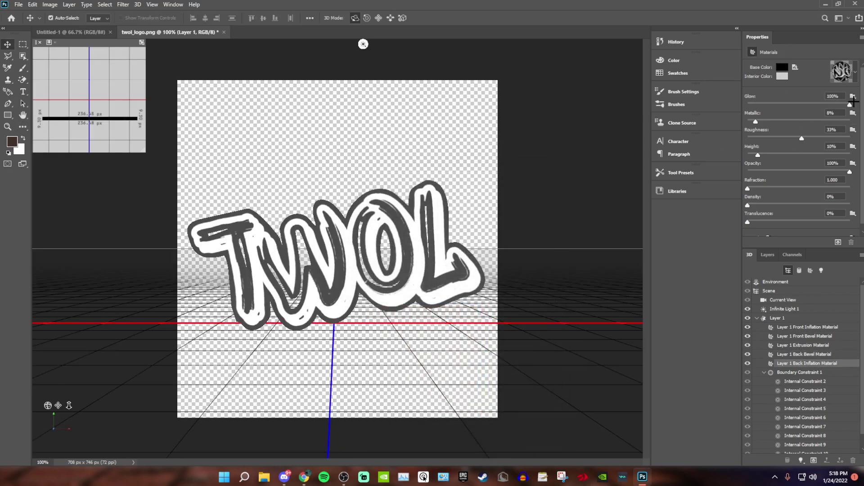
pyautogui.click(787, 320)
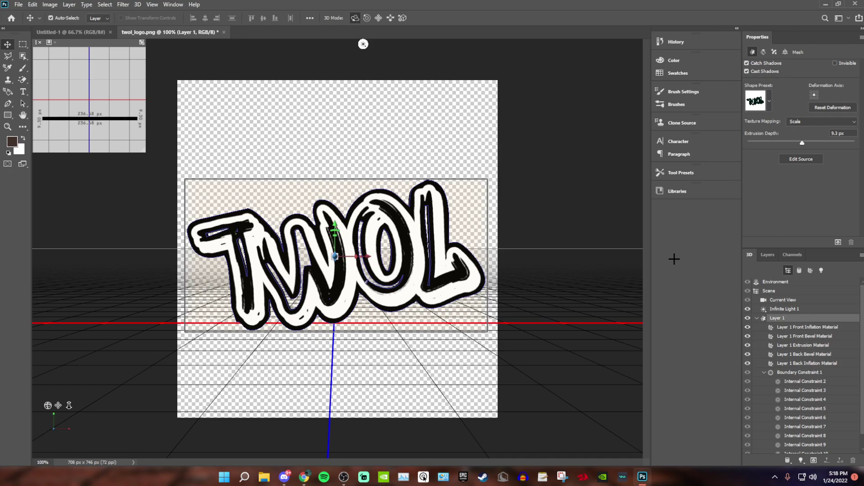
# - Show the Timeline and create a video timeline for the logo document
pyautogui.click(176, 4)
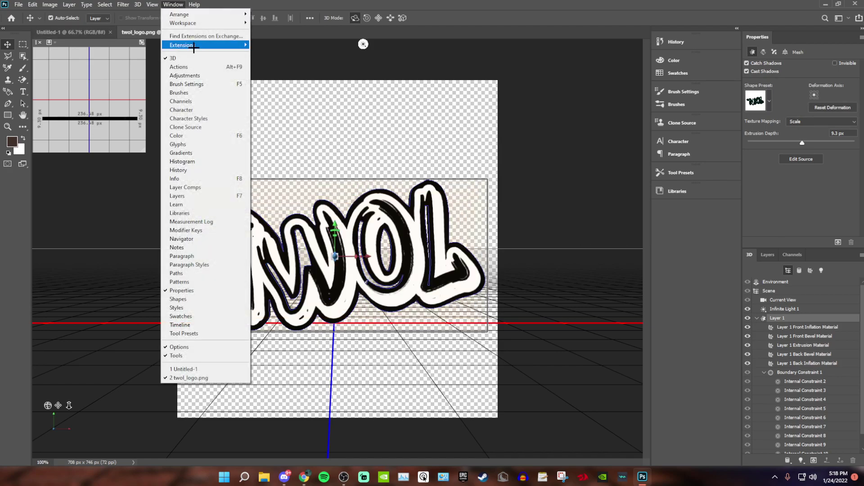
pyautogui.click(195, 324)
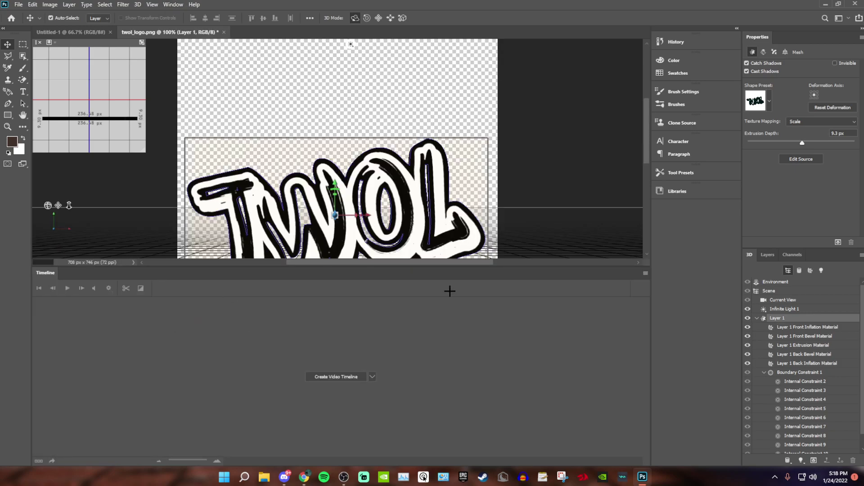
pyautogui.click(336, 377)
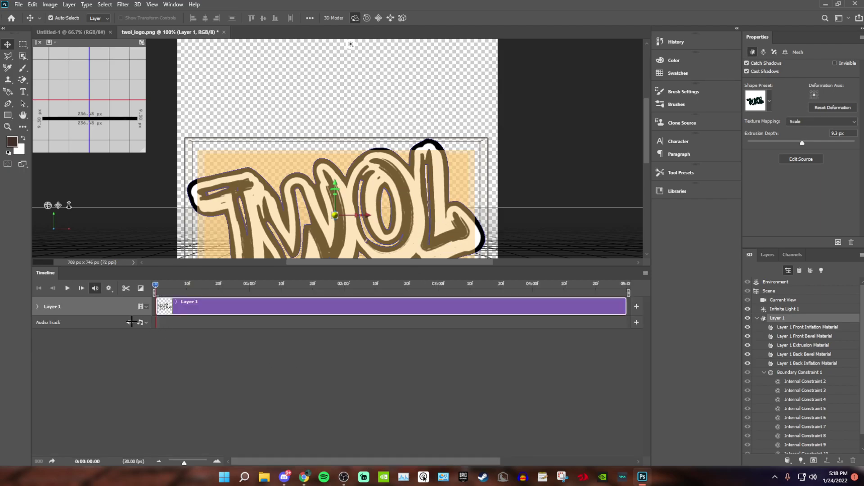
# - End the timeline work area at 02:00 and enable keyframing for the Layer 1 3D mesh at frame 0
pyautogui.click(38, 307)
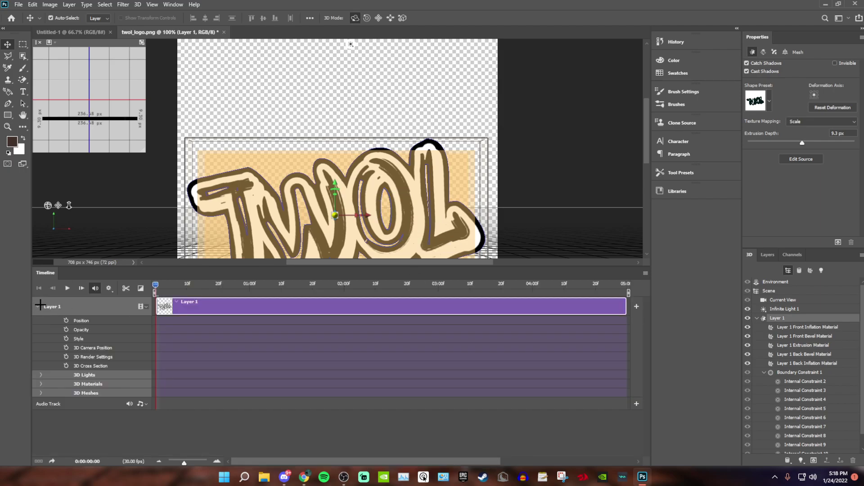
pyautogui.click(41, 393)
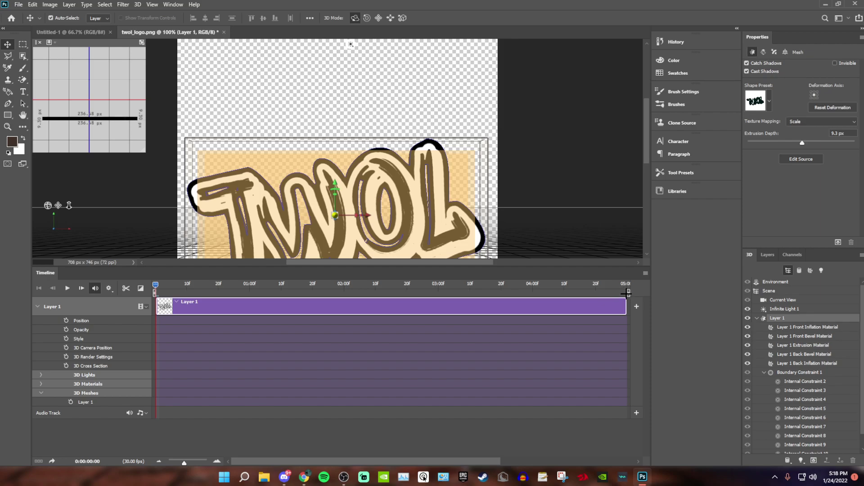
pyautogui.moveTo(627, 293); pyautogui.dragTo(344, 293)
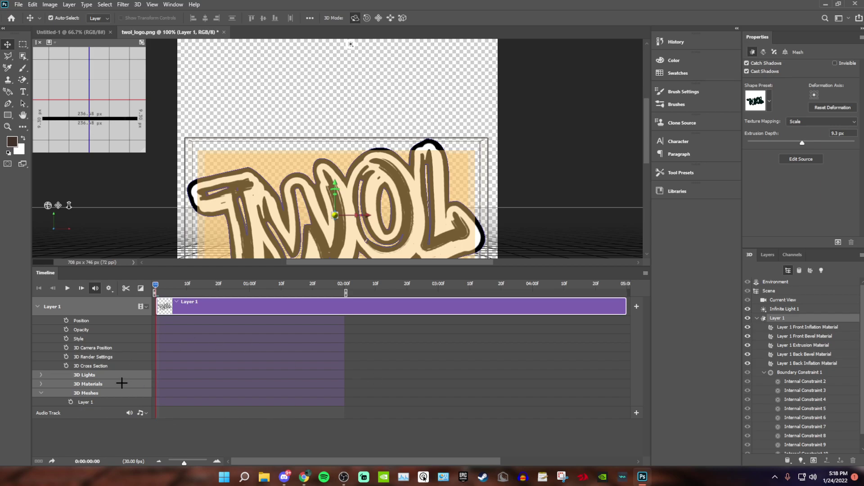
pyautogui.click(69, 401)
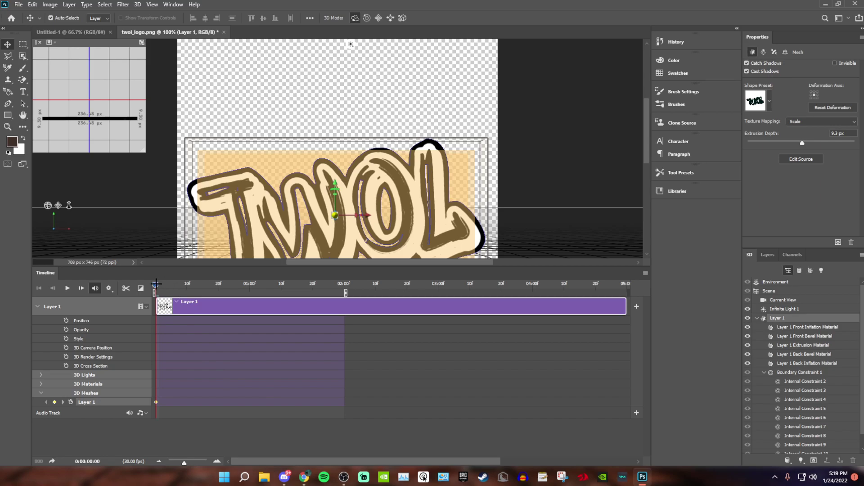
# - At 01:00 on the timeline, keyframe the logo turned 180° around its Y axis so its back faces forward
pyautogui.moveTo(155, 283); pyautogui.dragTo(250, 284)
pyautogui.click(785, 52)
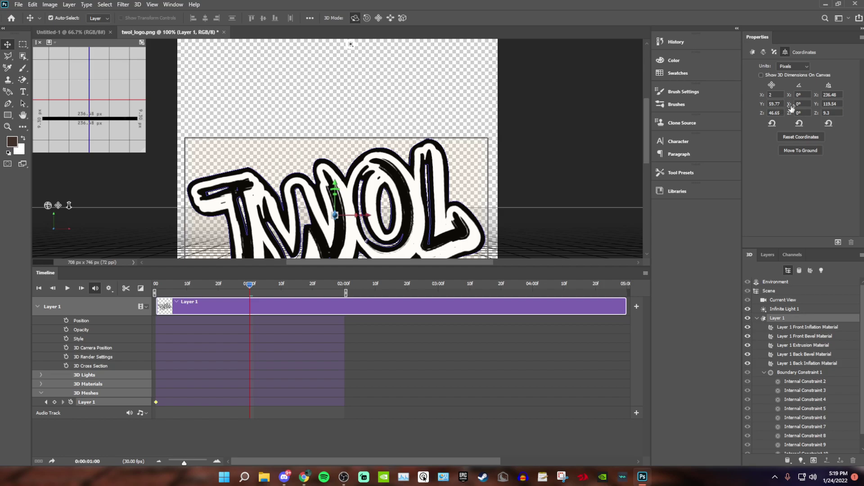
pyautogui.moveTo(790, 105); pyautogui.dragTo(860, 106)
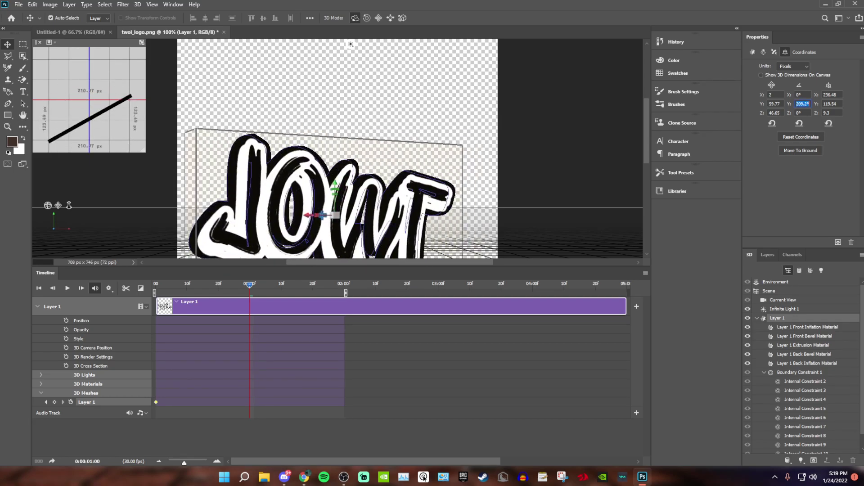
pyautogui.press('Return')
pyautogui.write('0')
pyautogui.press('Return')
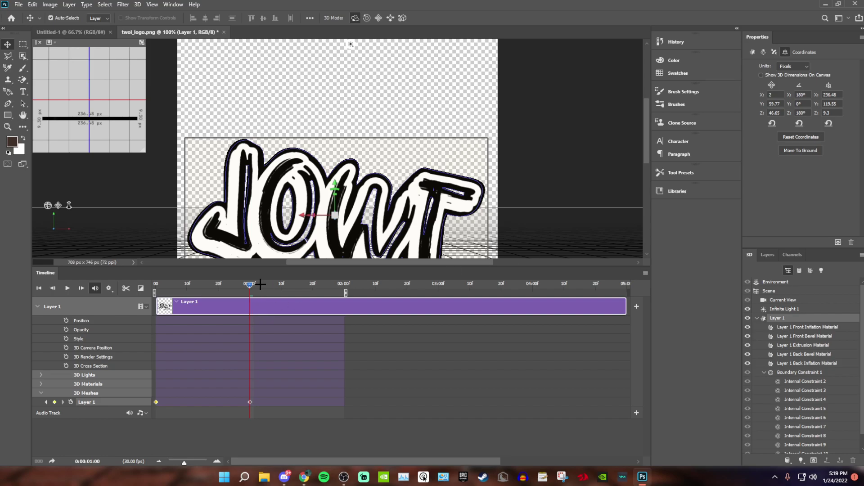
# - At 02:00 on the timeline, keyframe the logo's Y rotation at -1° so its front faces forward again
pyautogui.moveTo(249, 284); pyautogui.dragTo(344, 284)
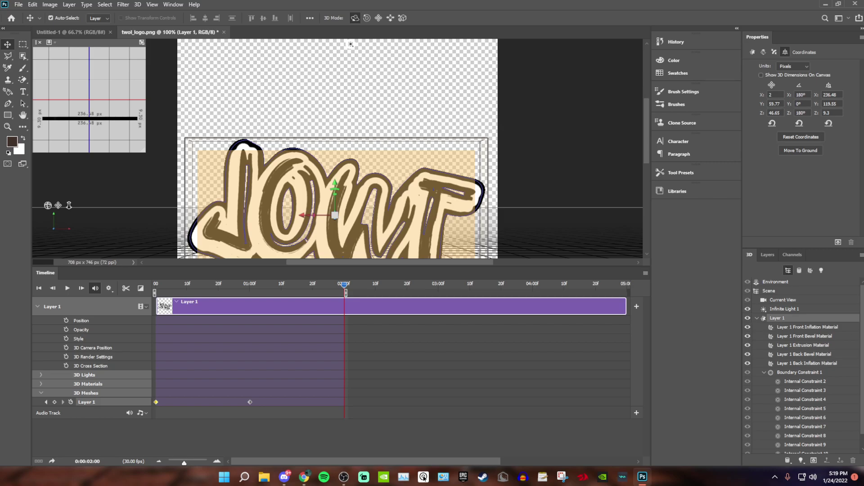
pyautogui.moveTo(791, 105); pyautogui.dragTo(3, 27)
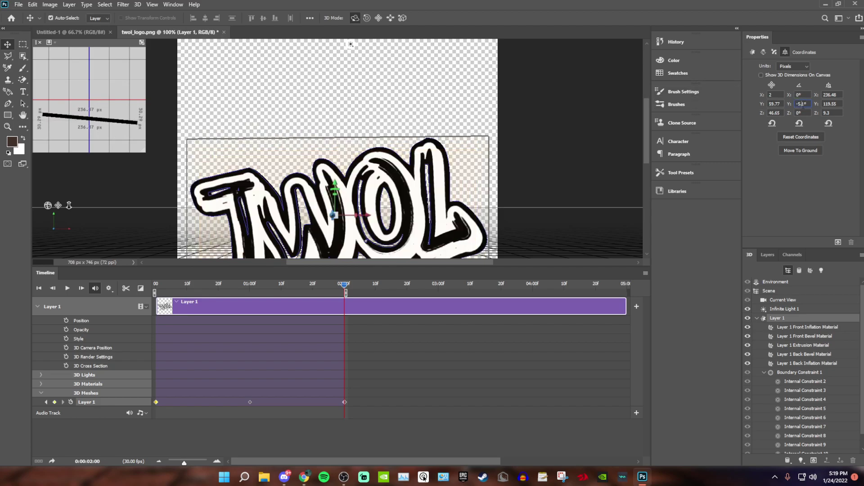
pyautogui.press('BackSpace')
pyautogui.press('BackSpace')
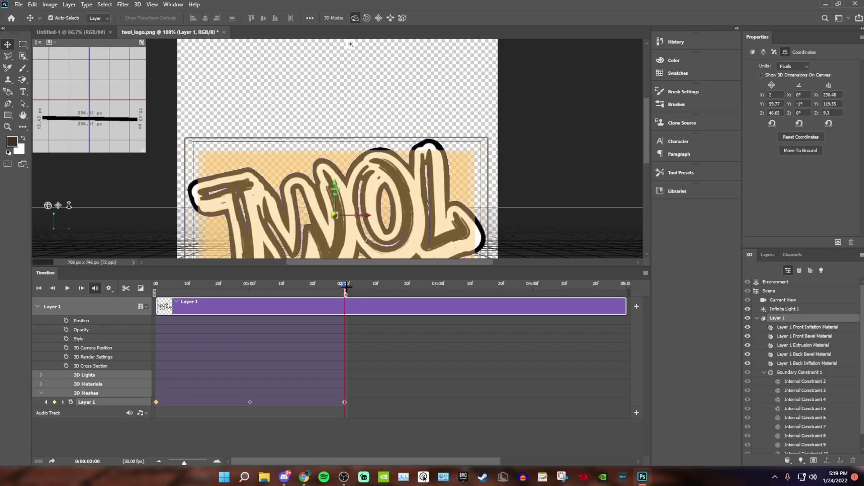
# - Play the spin animation from frame 0 to check the full turn, and stop the playback
pyautogui.moveTo(345, 284); pyautogui.dragTo(156, 285)
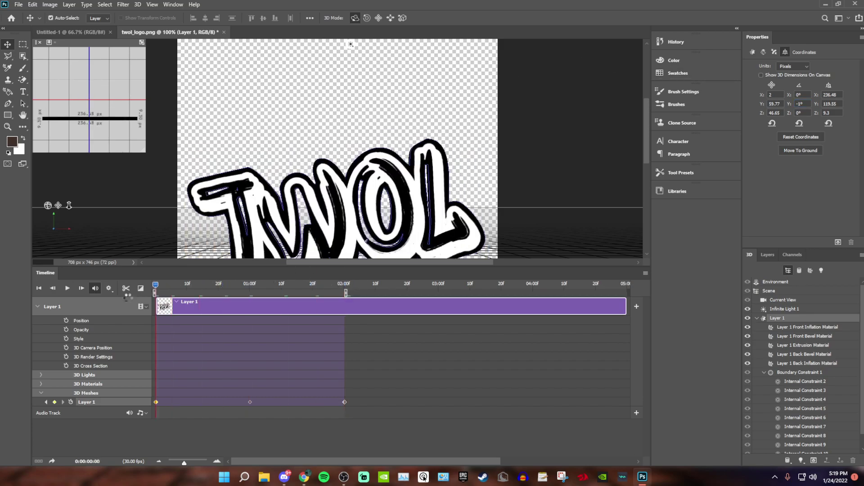
pyautogui.click(68, 288)
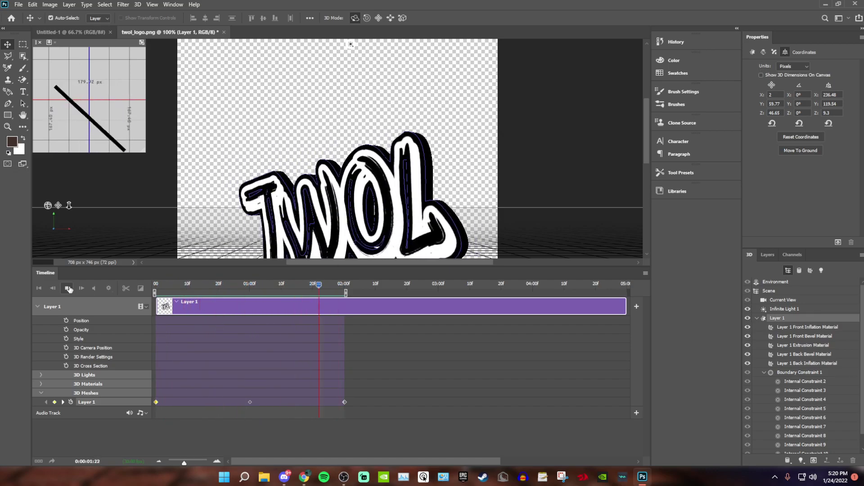
pyautogui.click(69, 289)
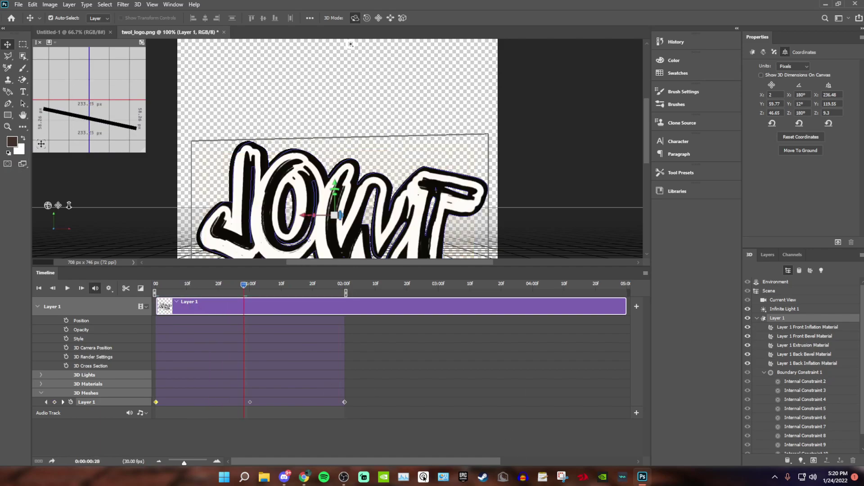
# - Set up a Save for Web (Legacy) export of the animation in GIF format
pyautogui.click(18, 4)
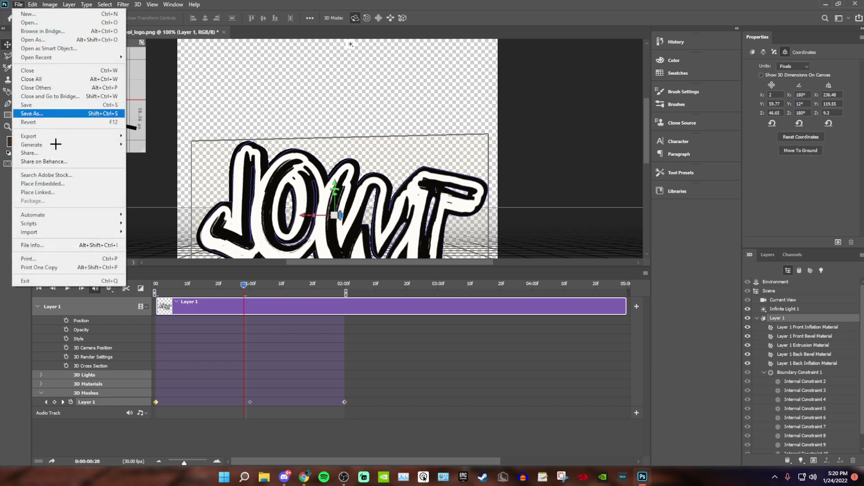
pyautogui.moveTo(45, 136)
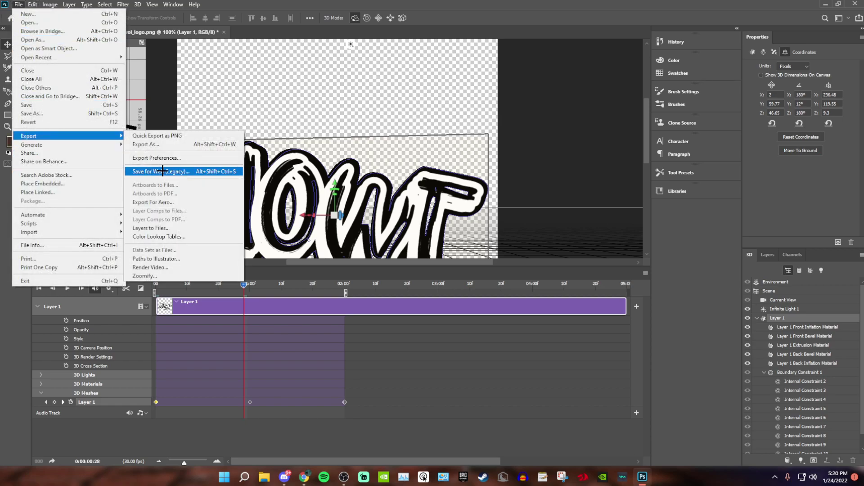
pyautogui.click(162, 172)
pyautogui.hotkey('ctrl', 'alt', 'shift', 's')
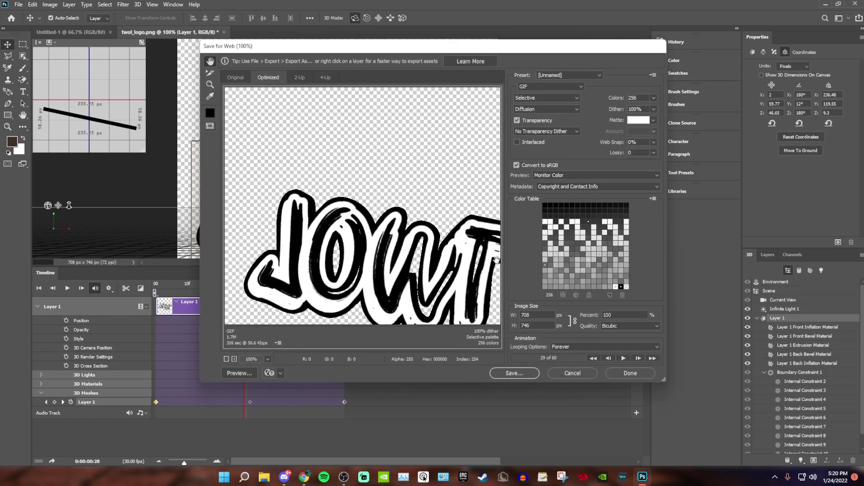
pyautogui.click(581, 86)
pyautogui.click(580, 86)
# - Save the animated GIF as twol_logo.gif in the Spinning Logos folder and finish the web export
pyautogui.click(515, 373)
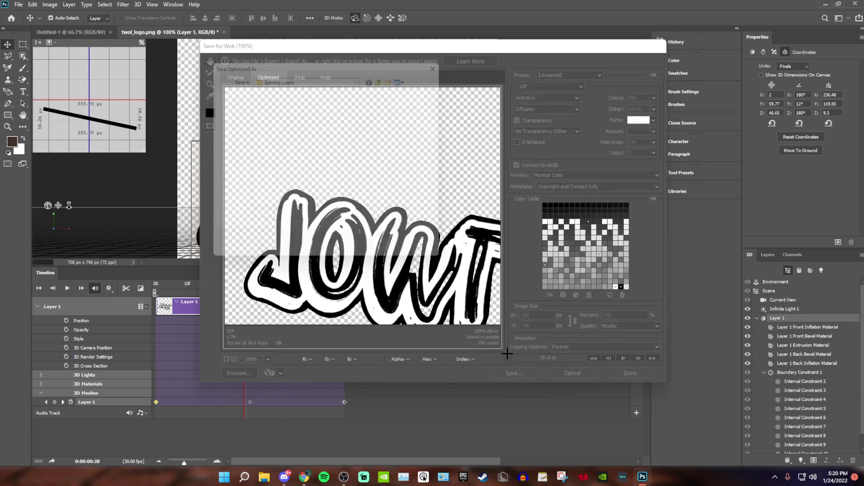
pyautogui.click(226, 97)
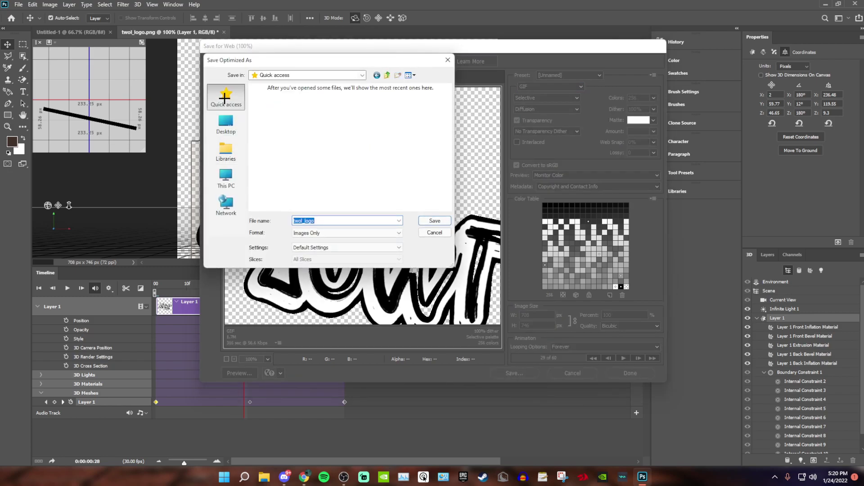
pyautogui.doubleClick(295, 173)
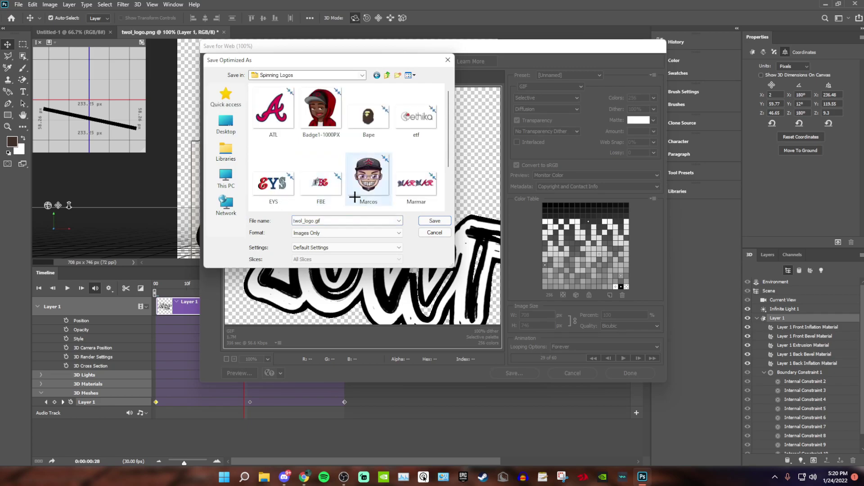
pyautogui.click(362, 219)
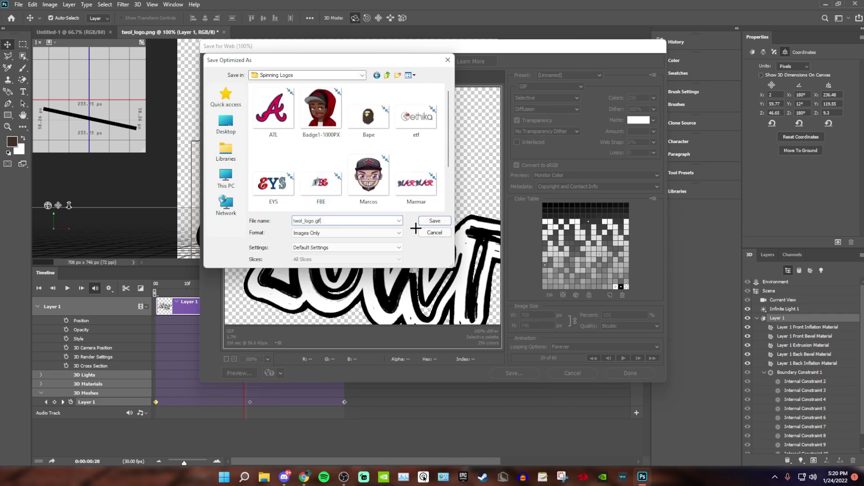
pyautogui.click(435, 221)
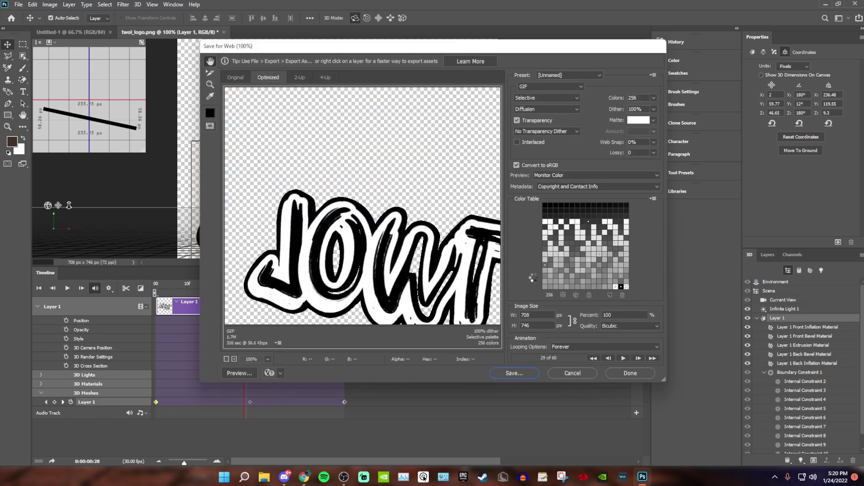
pyautogui.click(632, 373)
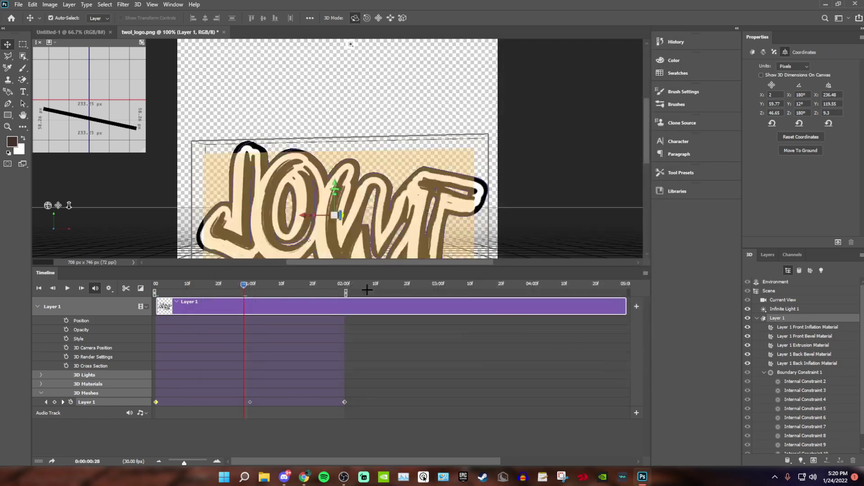
# - Replay the logo's spin from the start of the timeline and stop it
pyautogui.moveTo(244, 283); pyautogui.dragTo(155, 283)
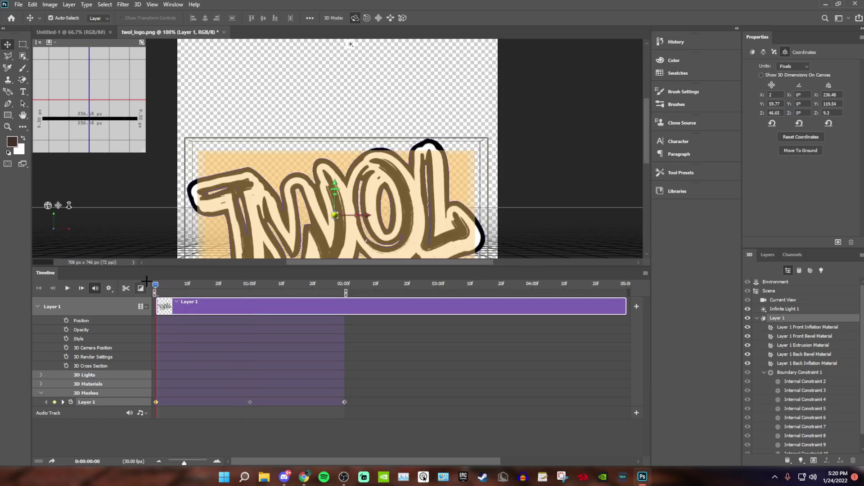
pyautogui.click(69, 288)
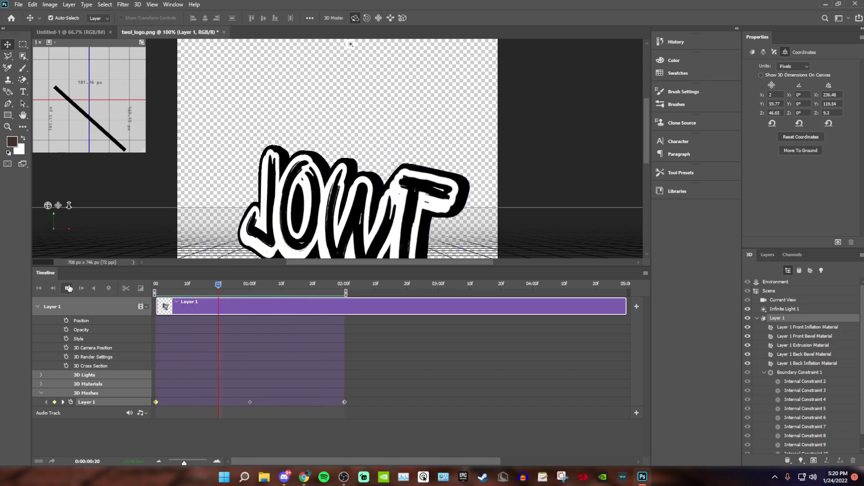
pyautogui.click(69, 288)
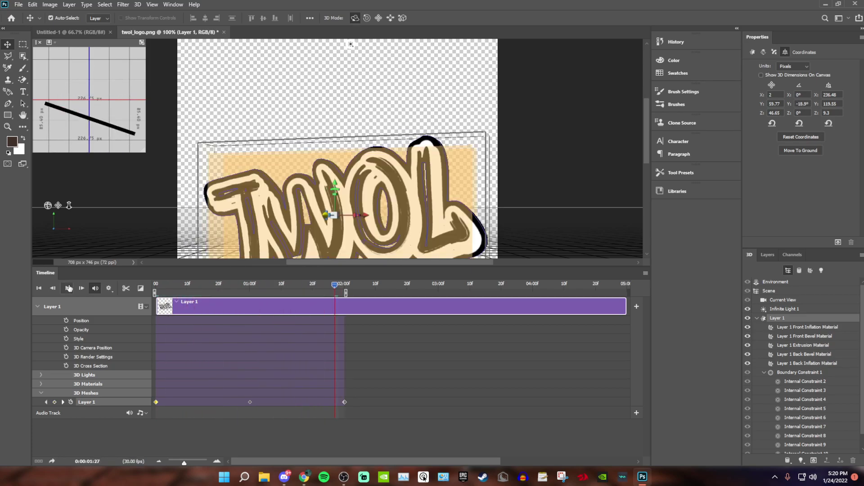